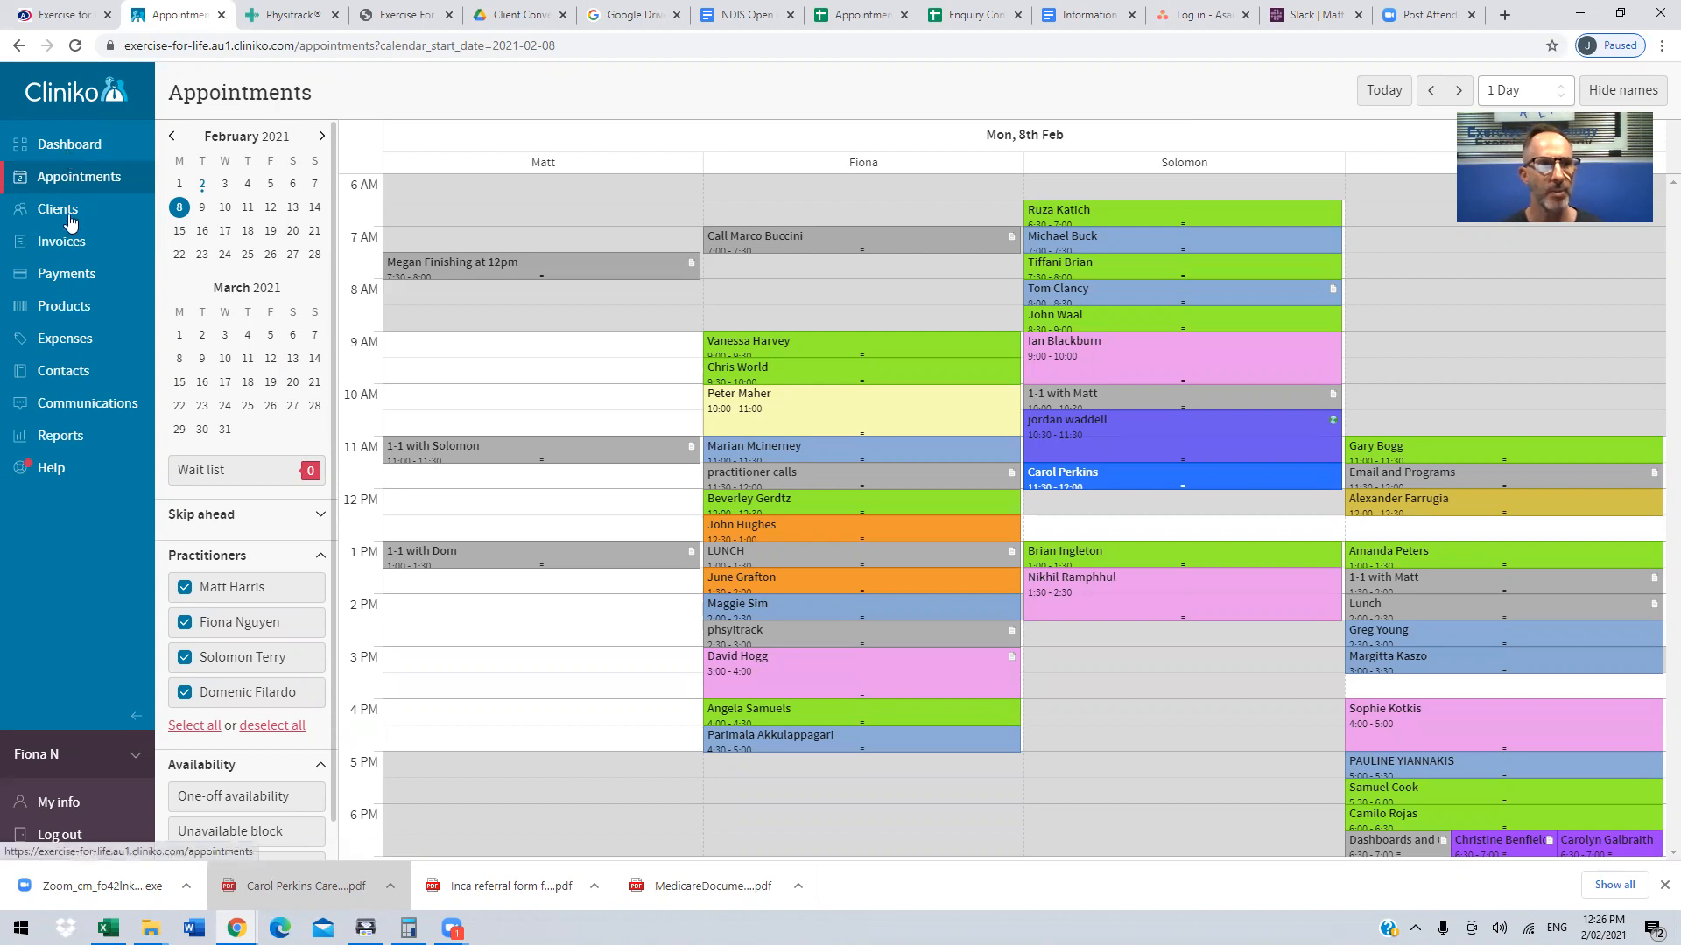
# Step: View the client list, return to the appointment calendar and show Monday, 8 February 2021
pyautogui.click(55, 214)
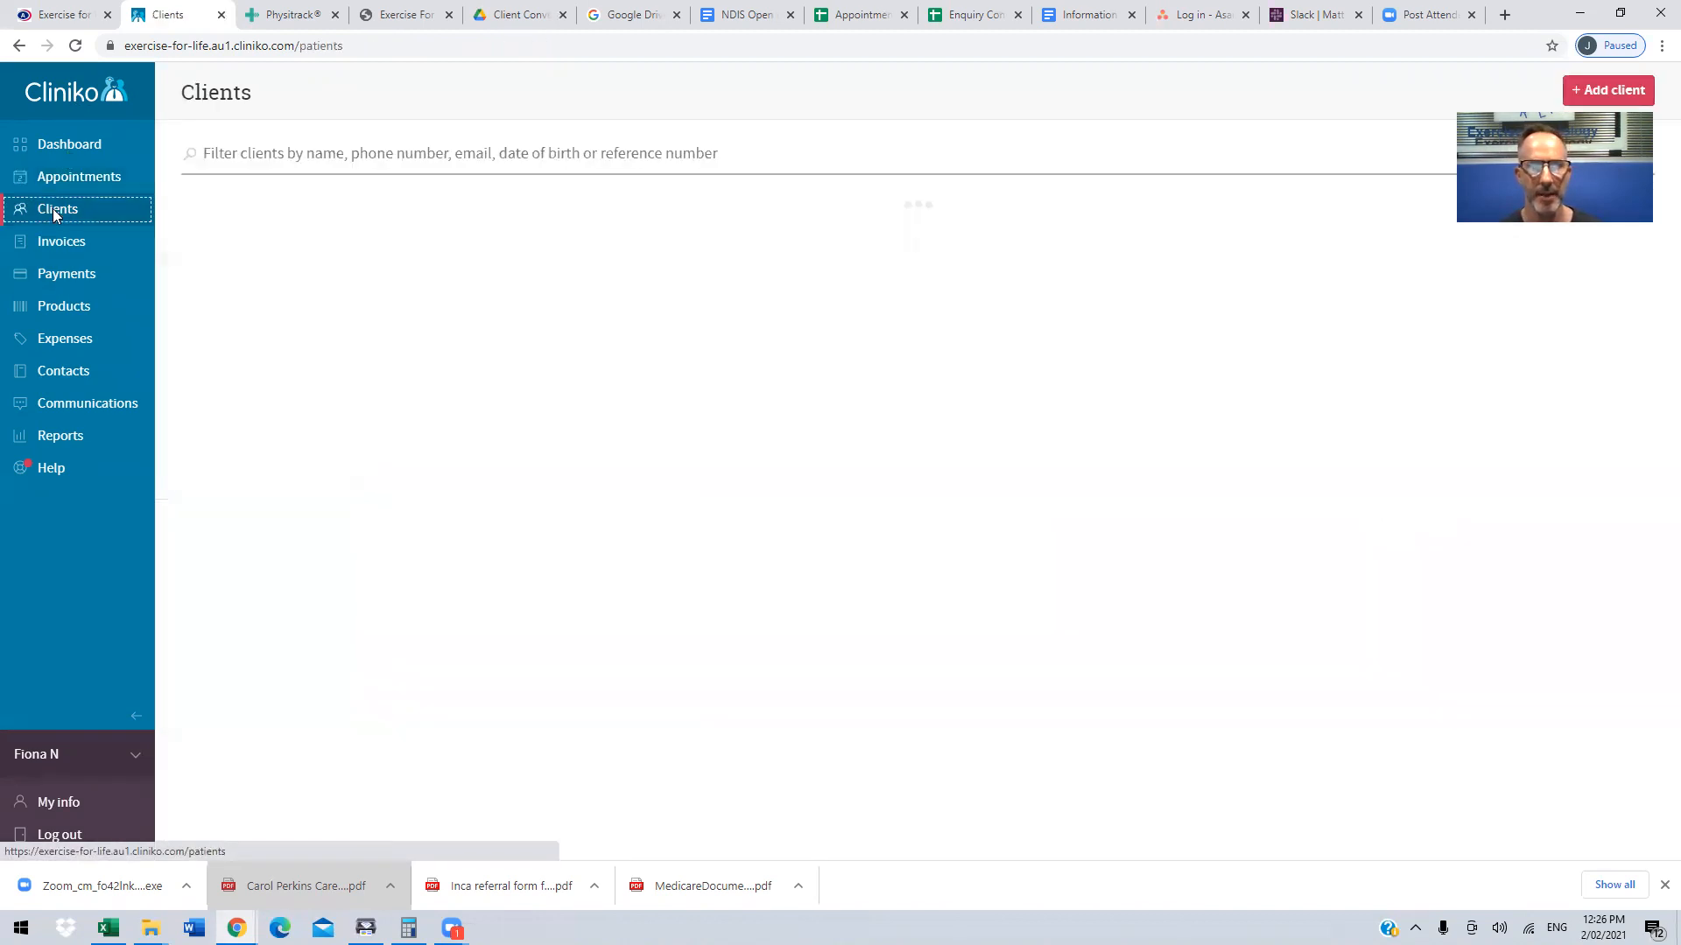
pyautogui.click(90, 179)
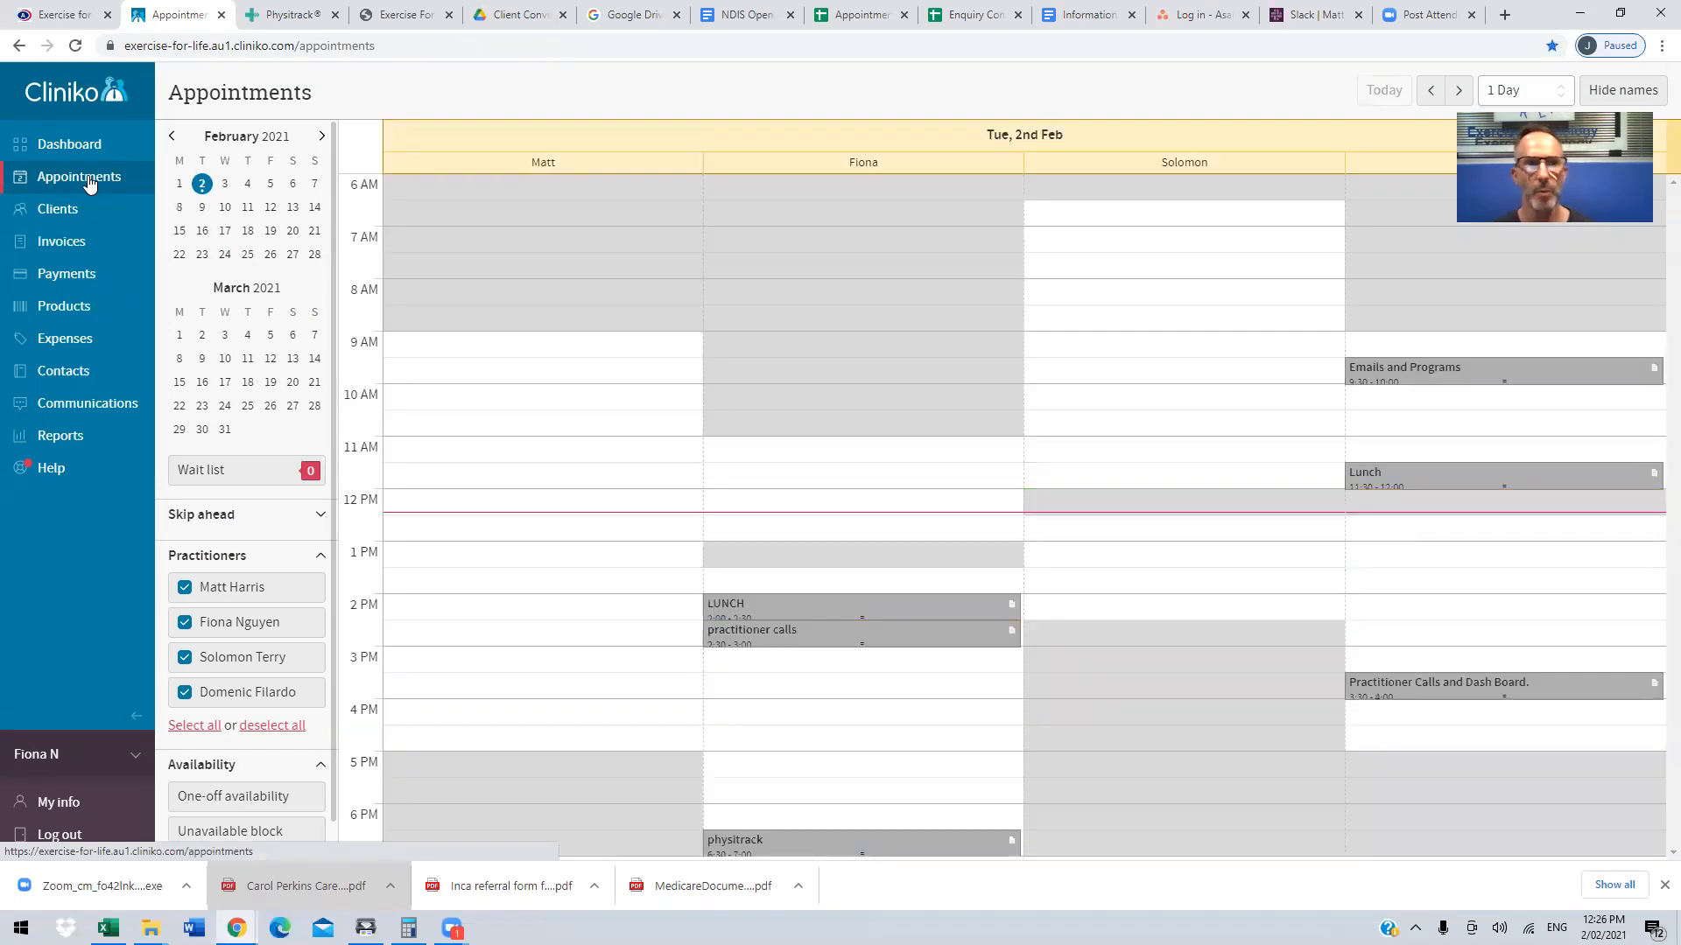
pyautogui.click(180, 212)
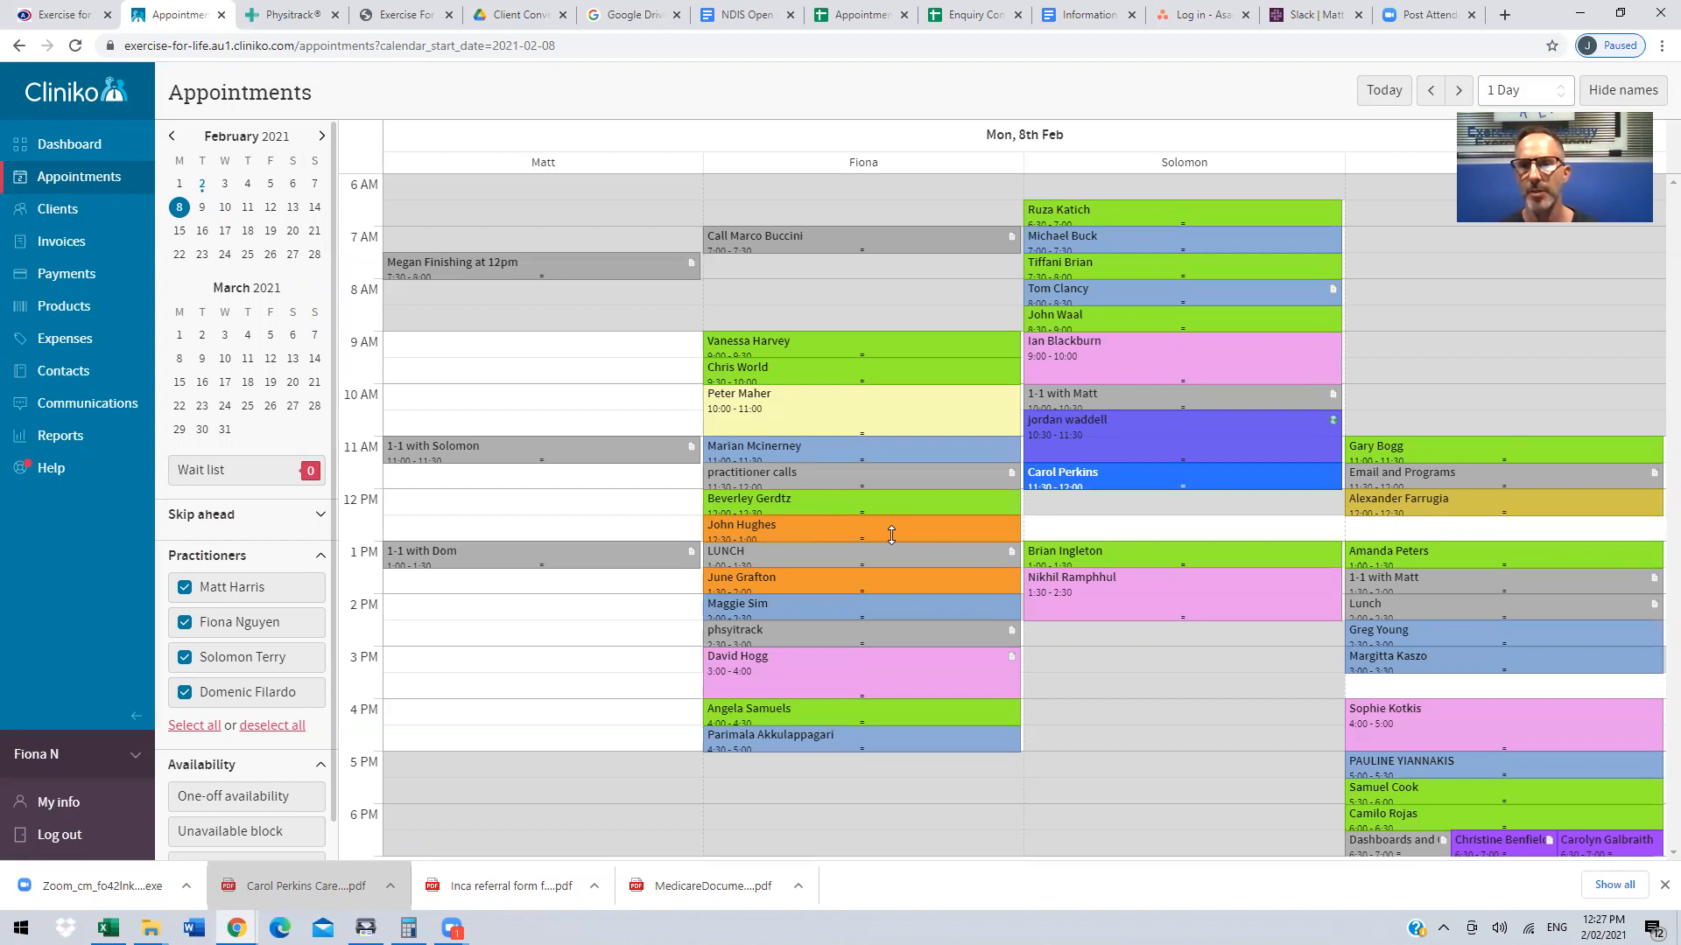
# Step: Start a new appointment at 12:00 PM on 8 Feb 2021 in the third practitioner's column and view the practitioner choices
pyautogui.click(1086, 506)
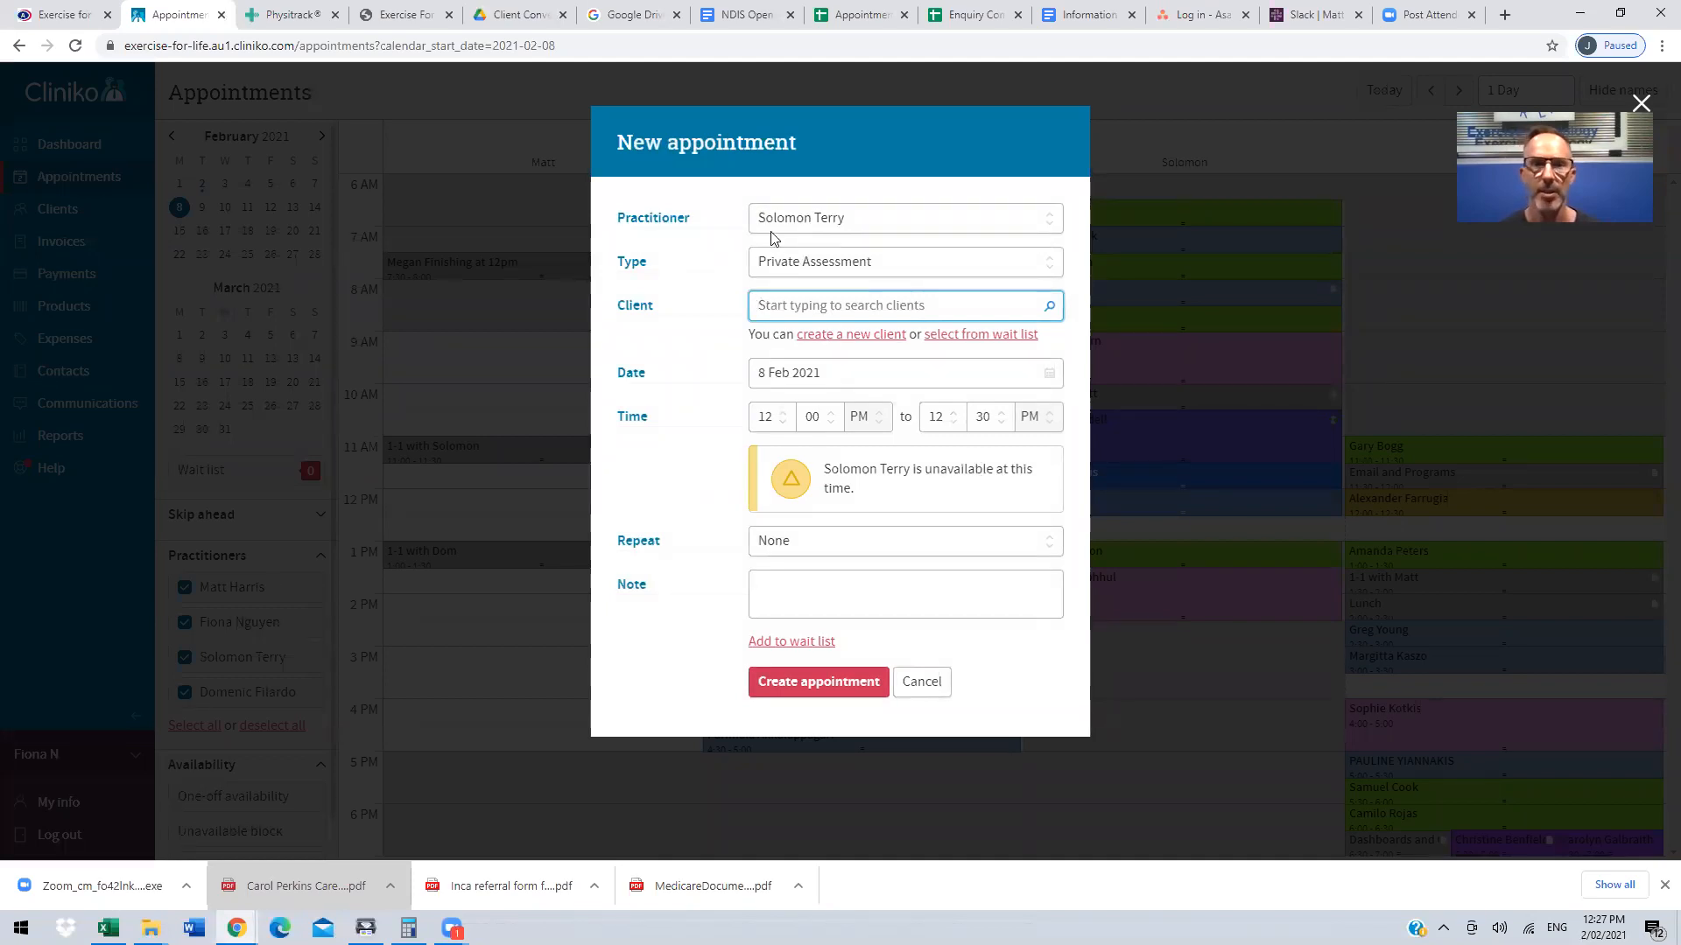
pyautogui.click(1055, 221)
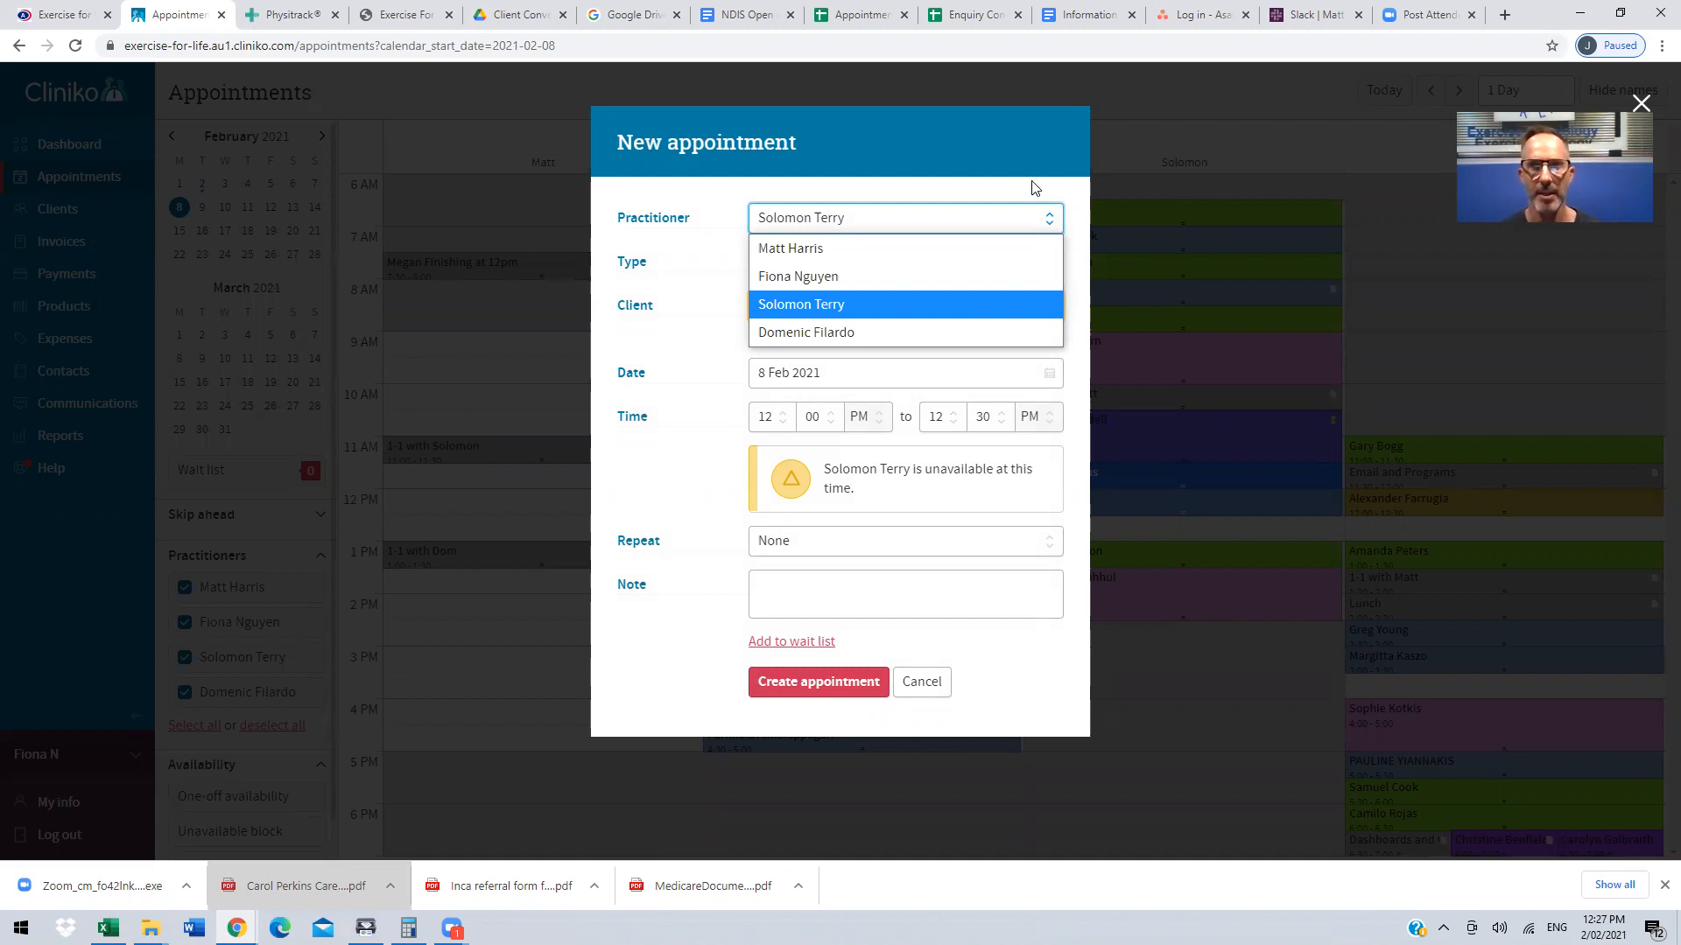
pyautogui.click(1034, 188)
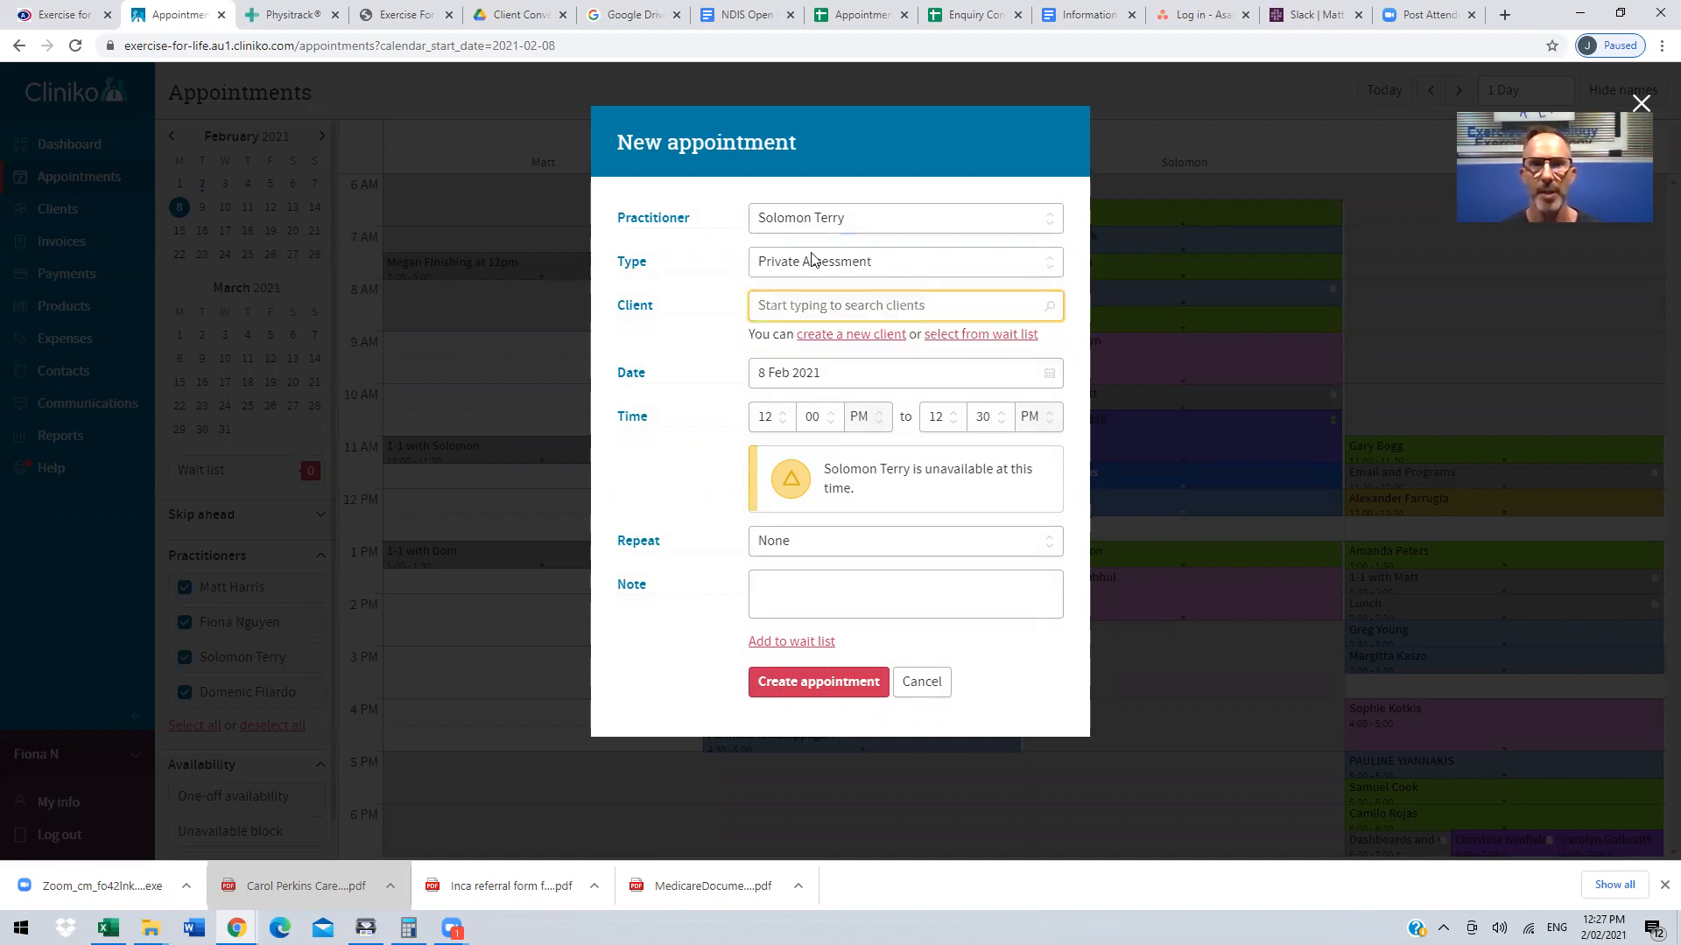
# Step: Review the available appointment types for the new appointment from the beginning of the list
pyautogui.click(1052, 265)
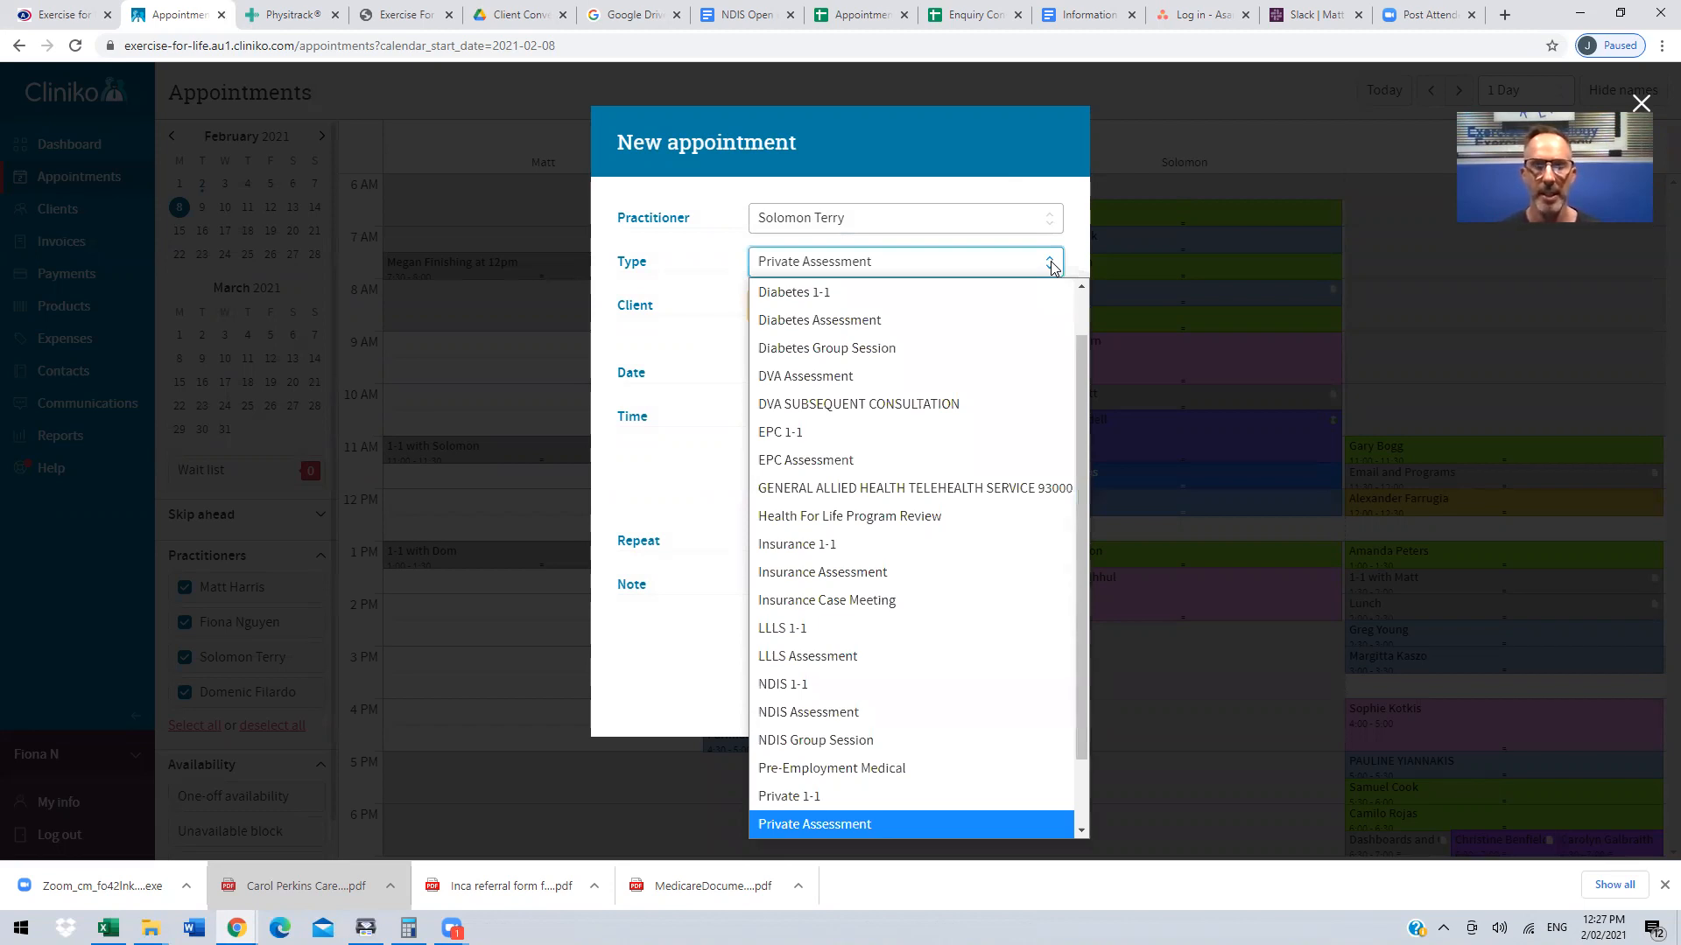
pyautogui.scroll(1, 1064, 289)
pyautogui.moveTo(1084, 352); pyautogui.dragTo(1081, 313)
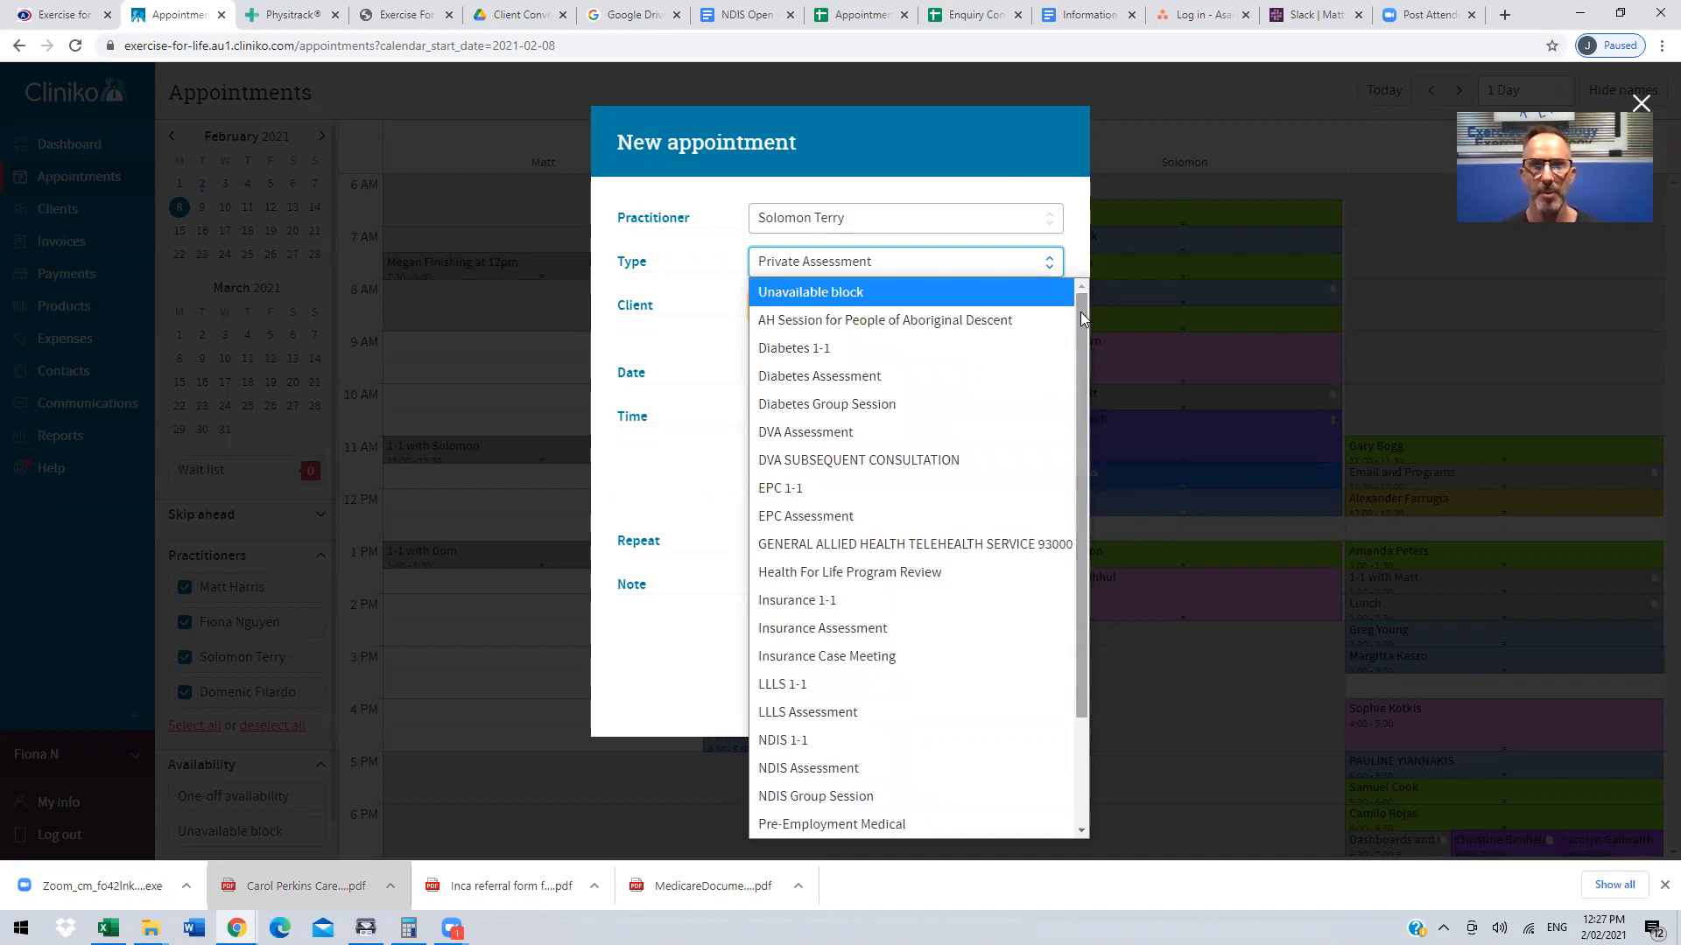
pyautogui.click(967, 266)
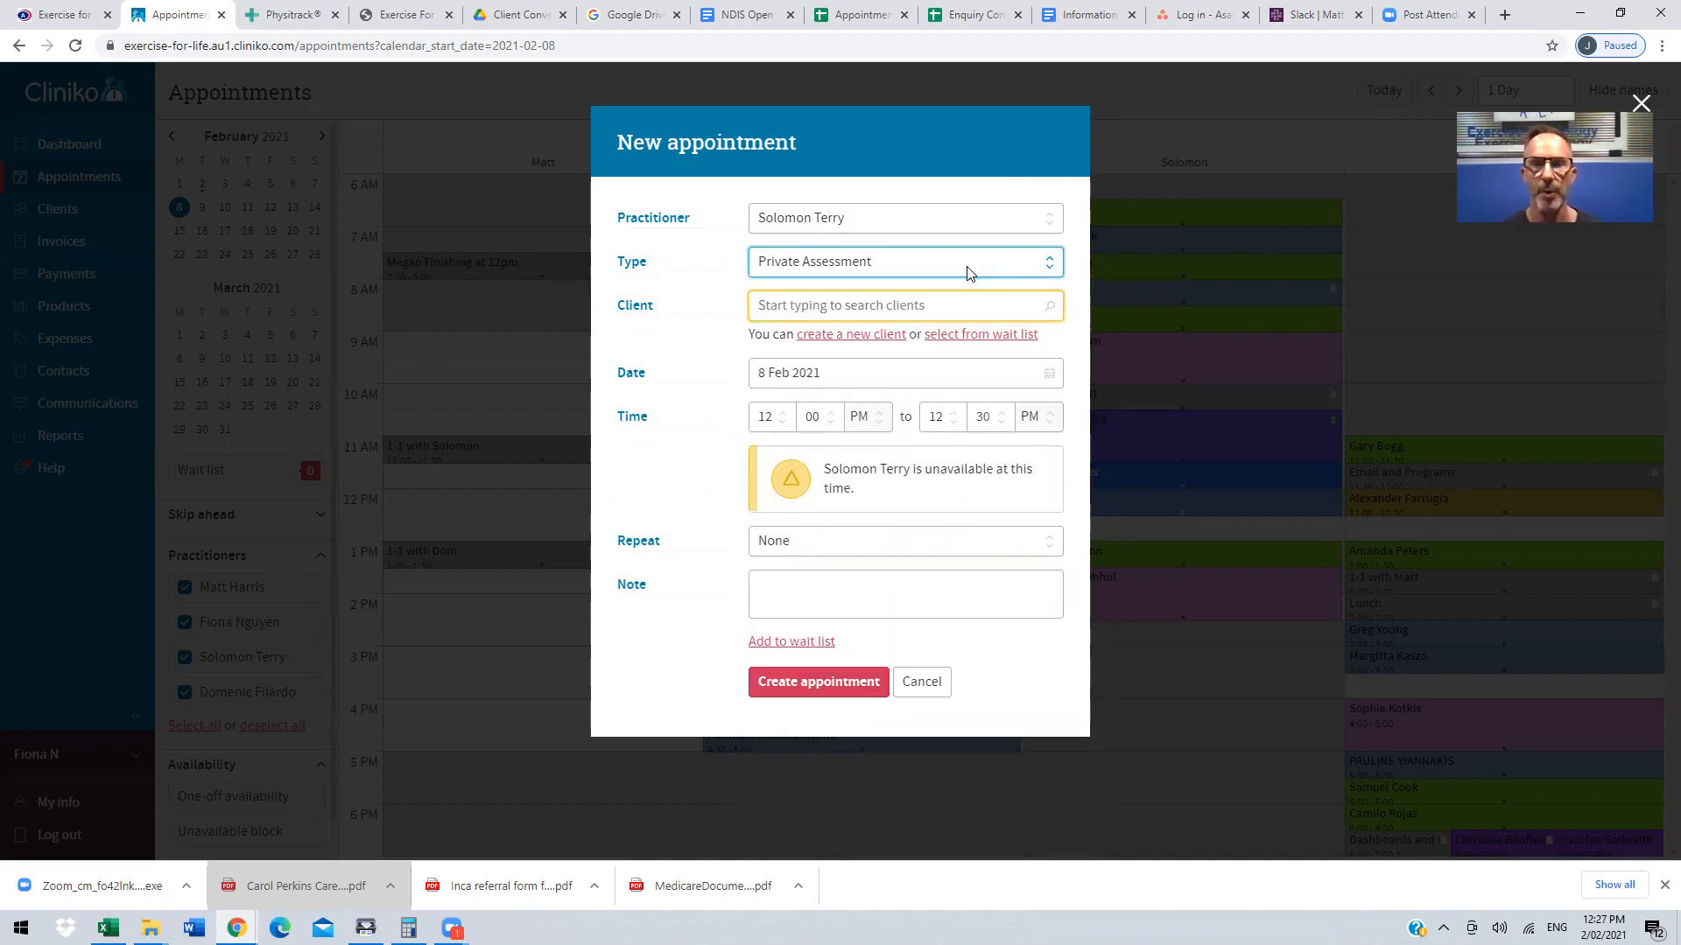
# Step: Search the existing clients for "har" in the new appointment
pyautogui.click(891, 307)
pyautogui.write('har')
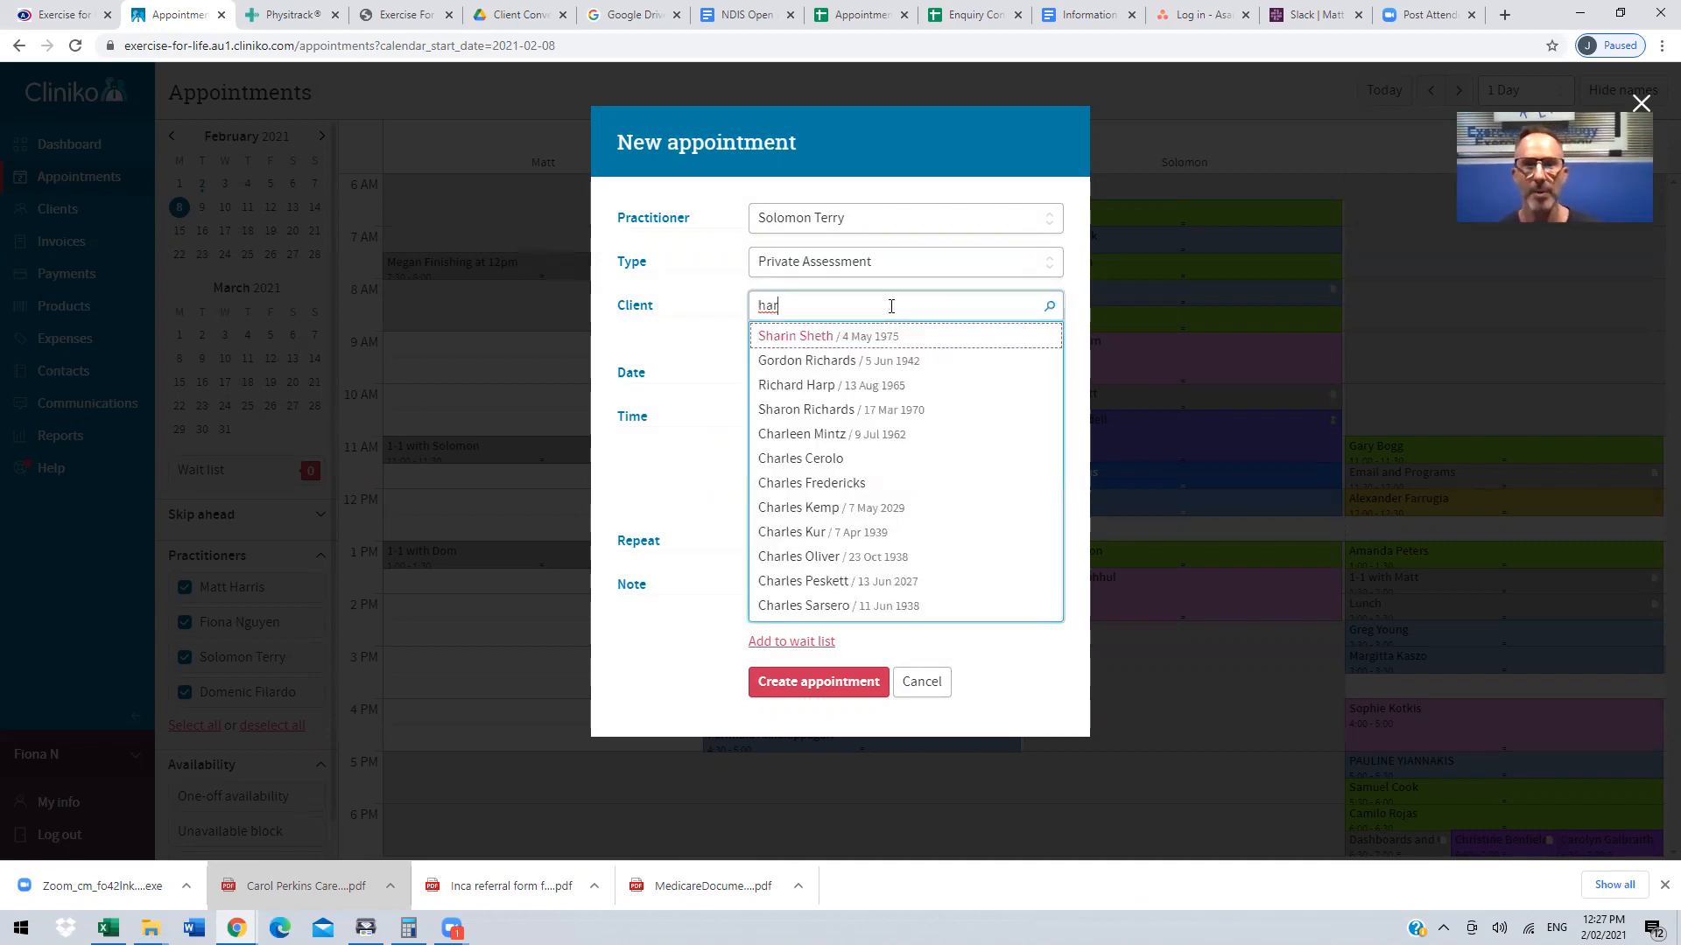
pyautogui.click(709, 389)
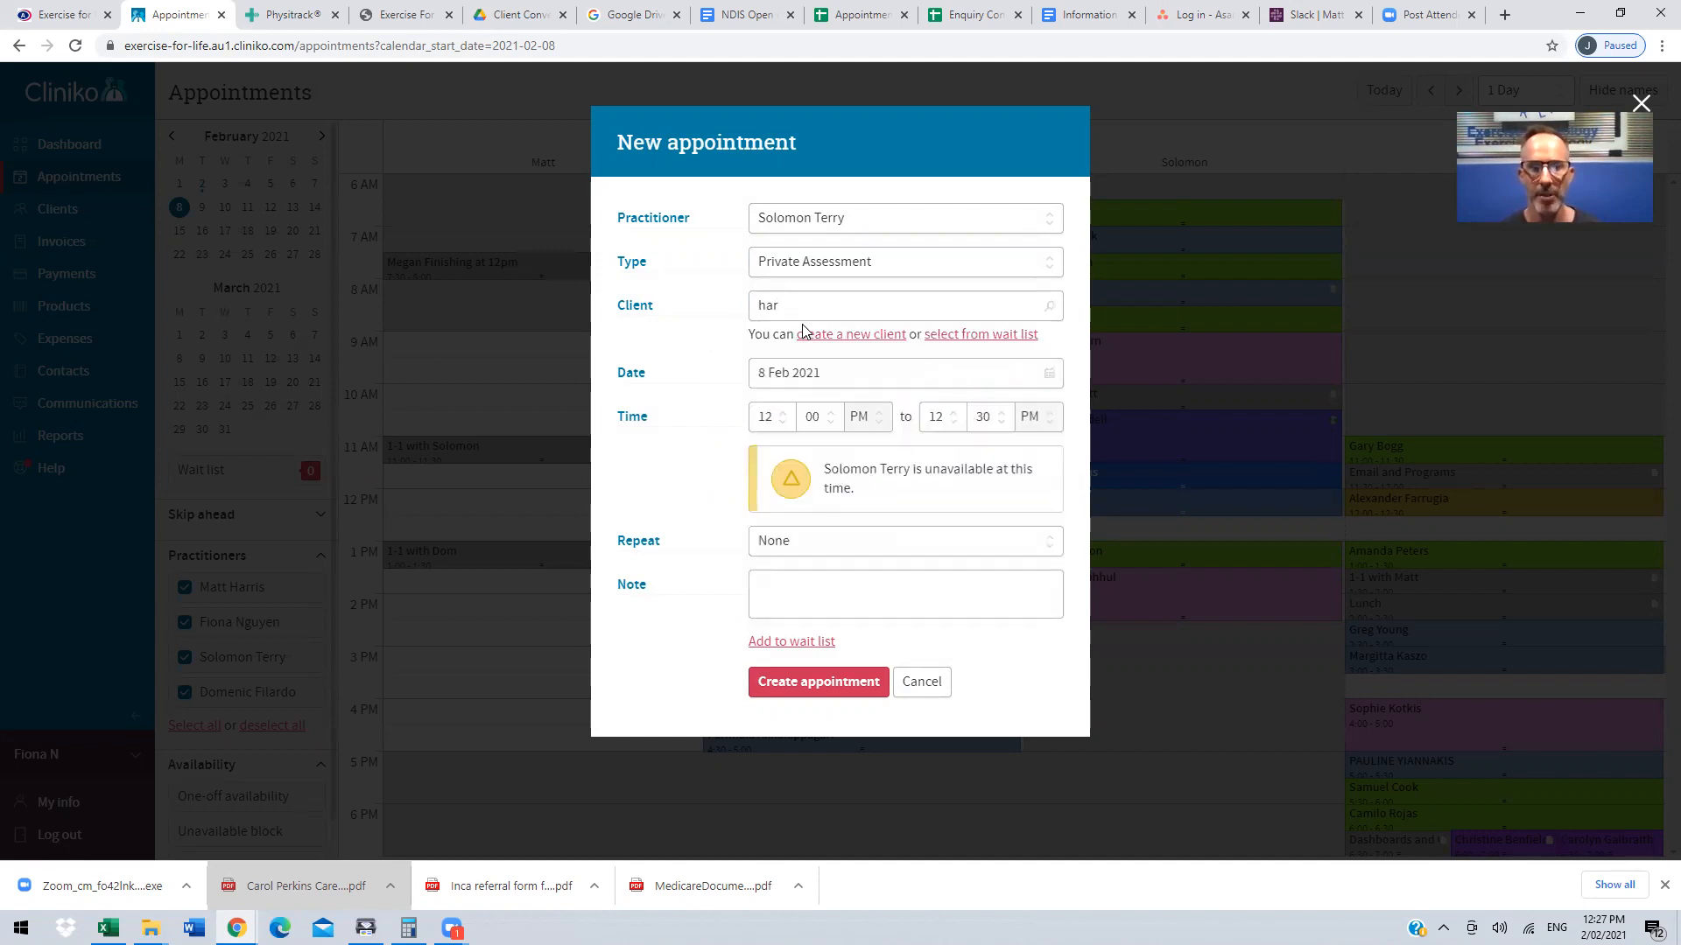
# Step: Switch the appointment to a new client and review the personal, privacy, marketing and contact fields
pyautogui.click(831, 340)
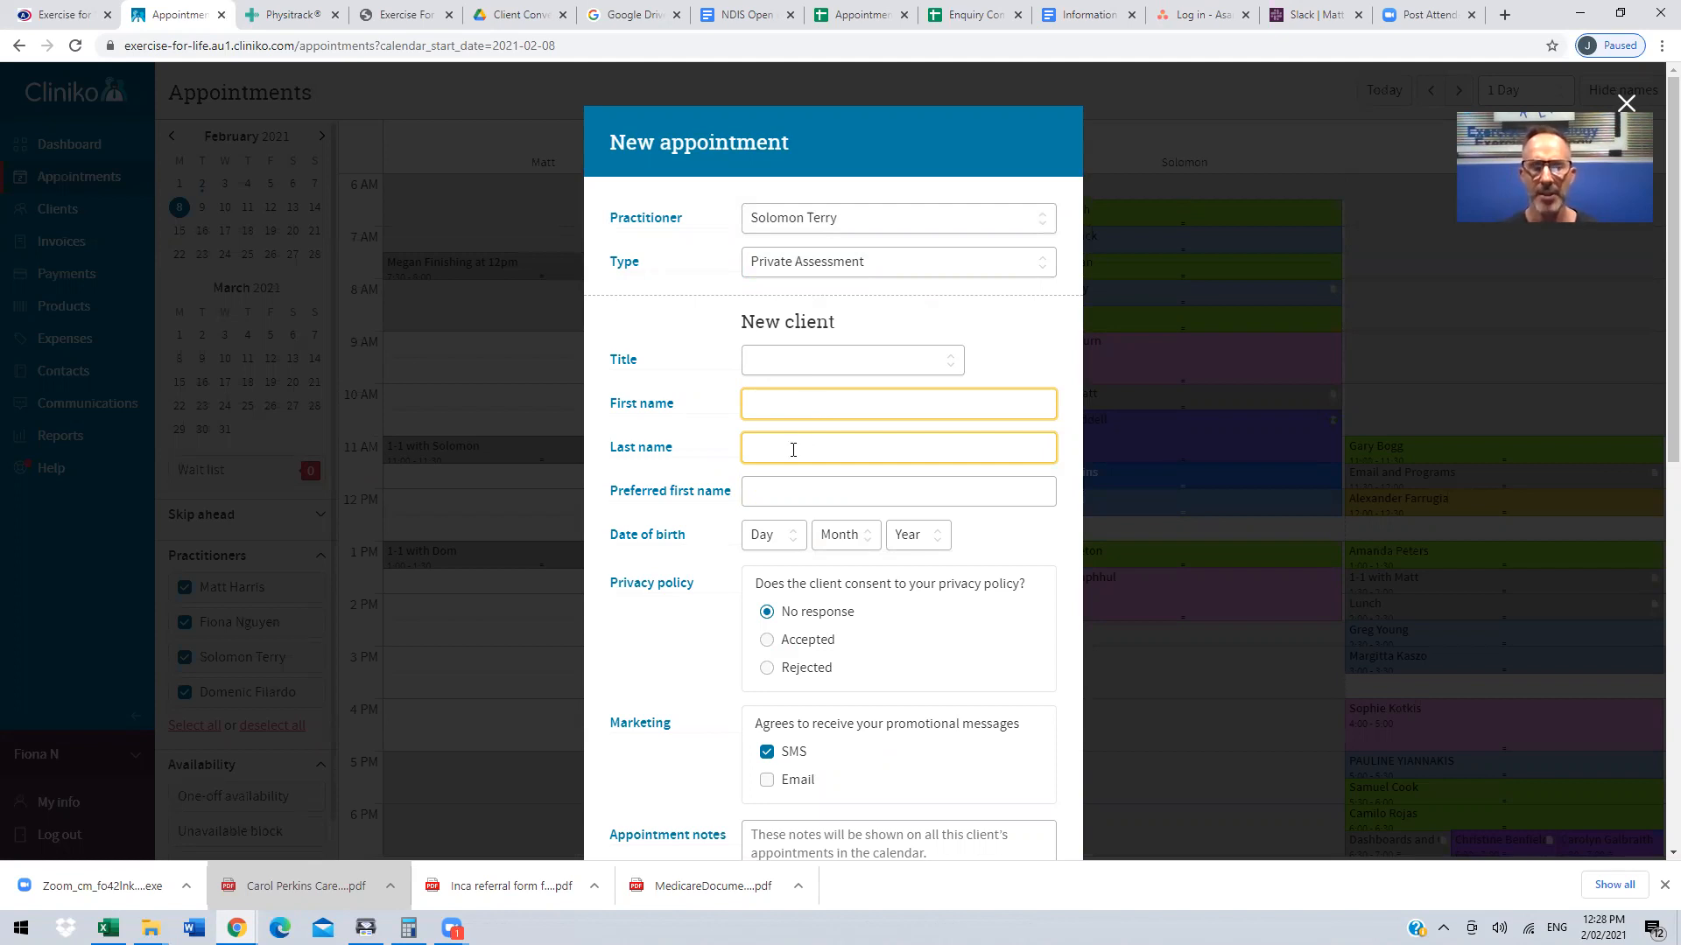
pyautogui.scroll(-2, 793, 449)
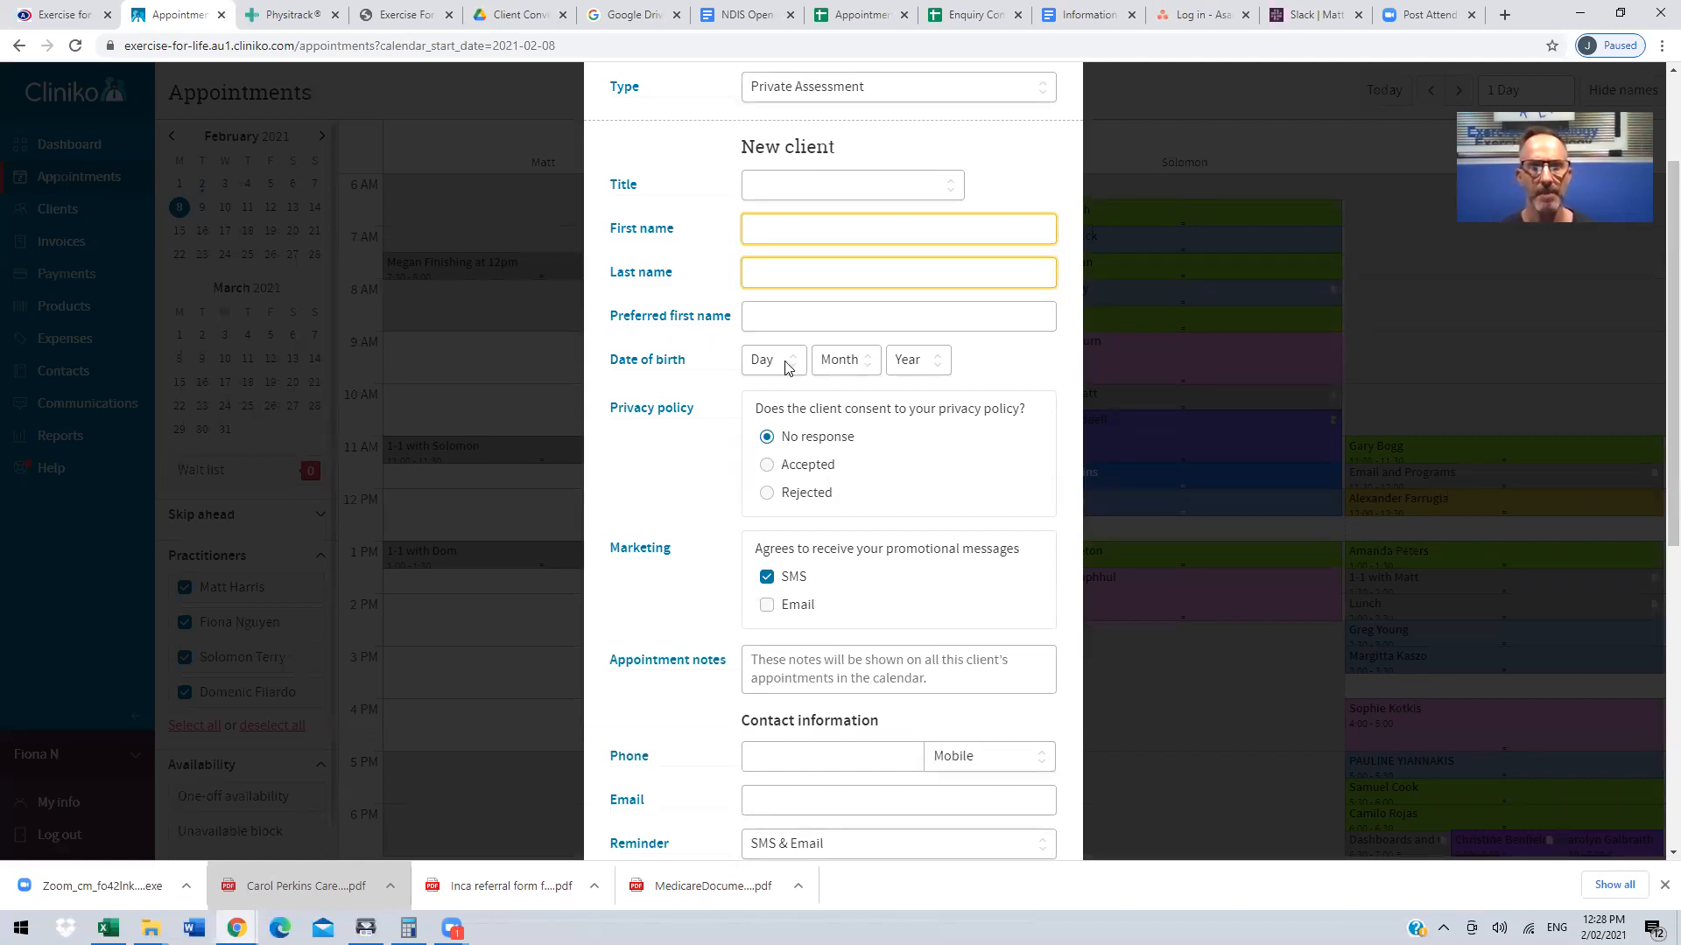
pyautogui.scroll(-3, 785, 368)
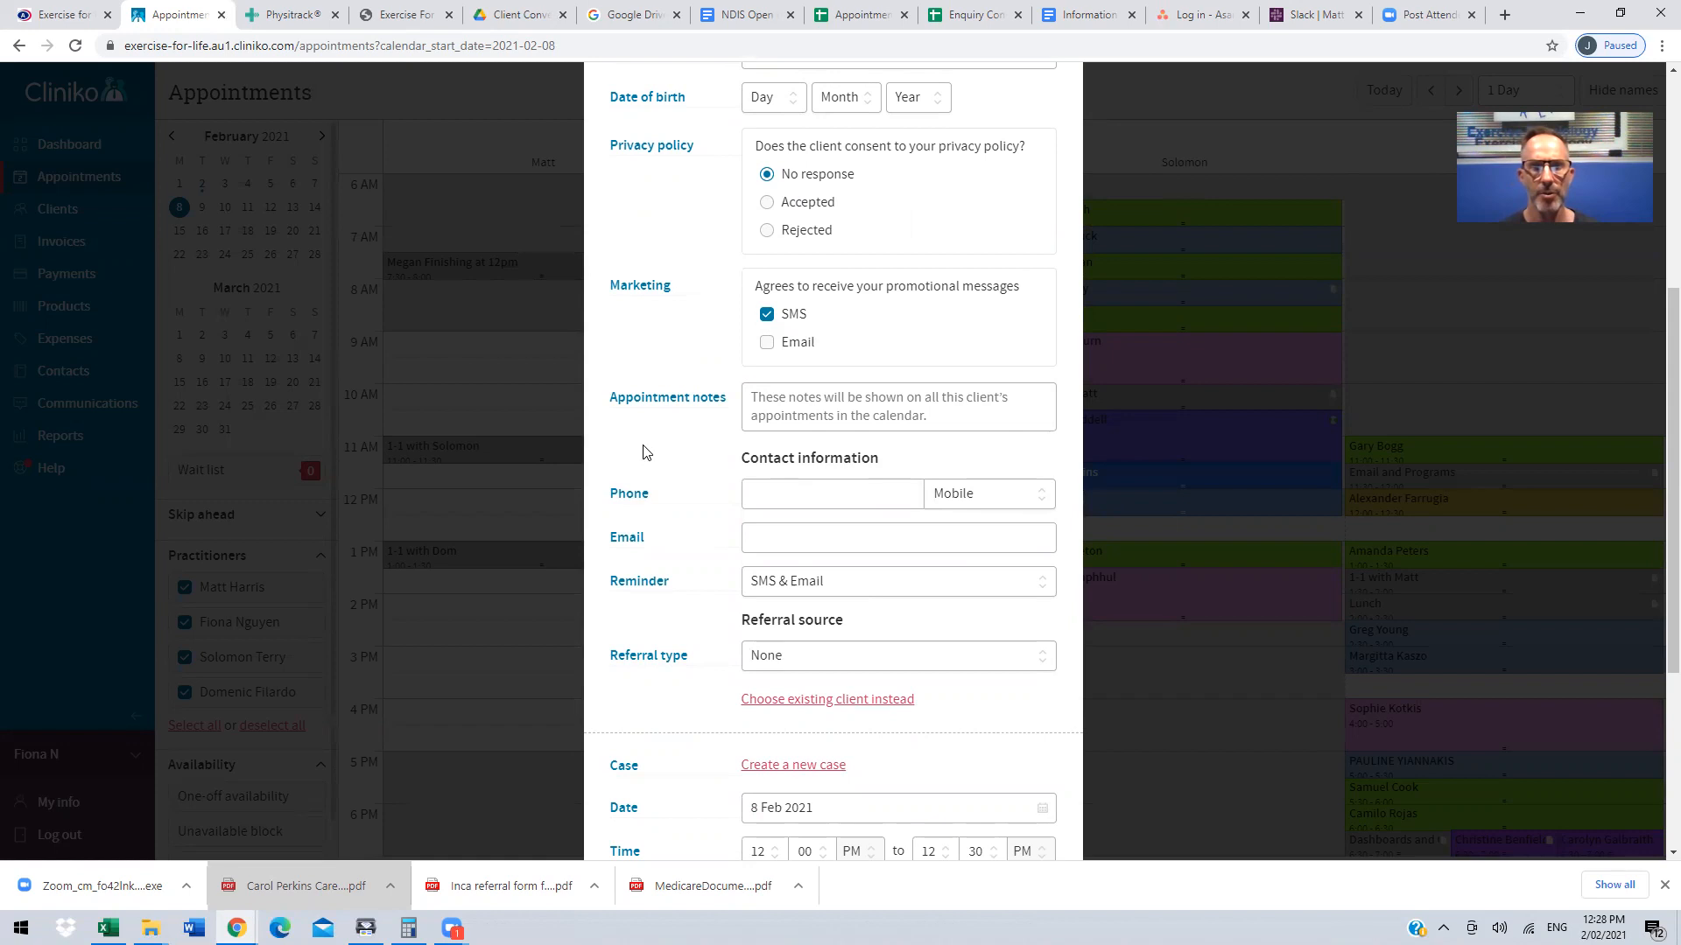
pyautogui.click(784, 503)
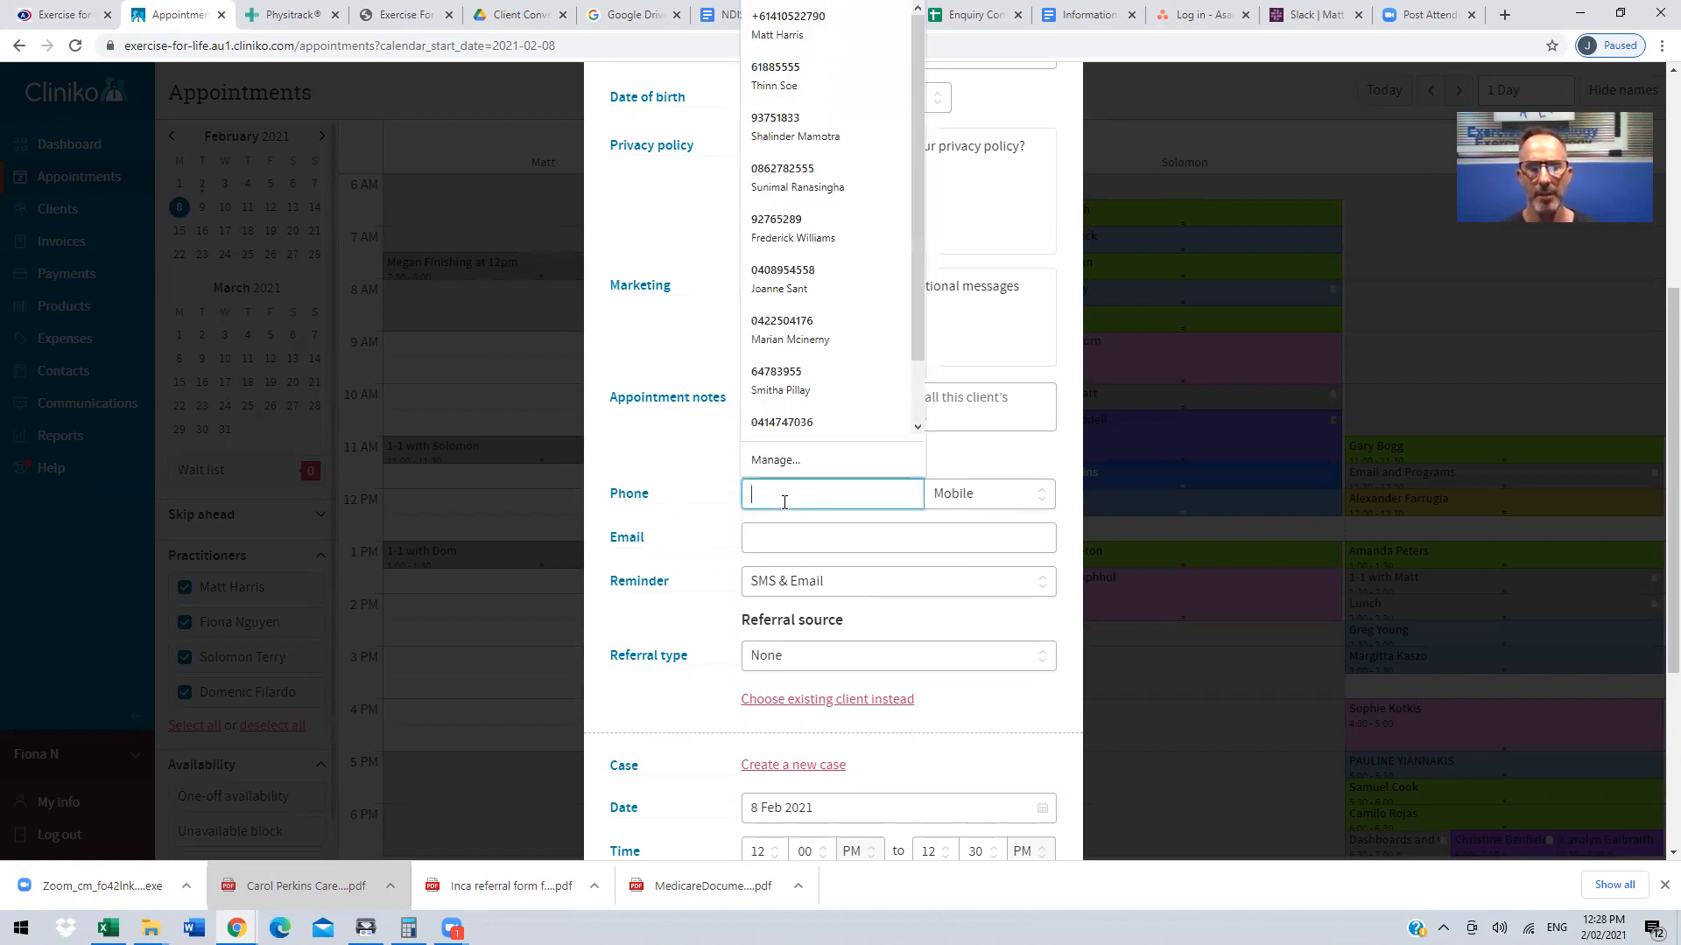
pyautogui.click(691, 502)
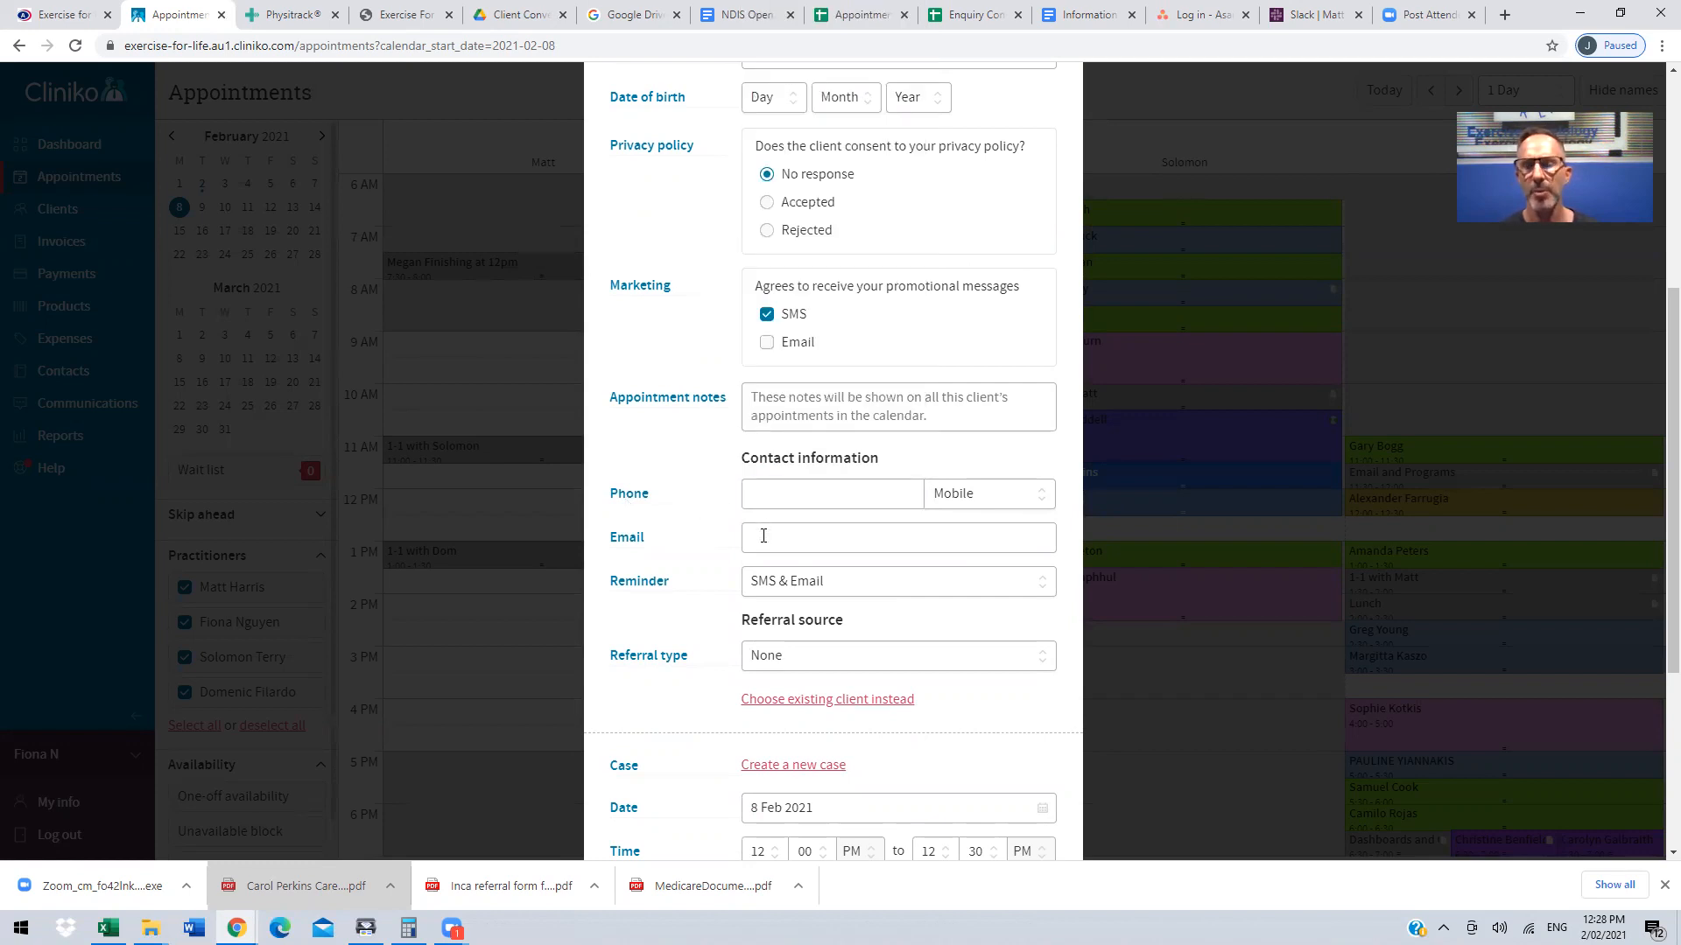
pyautogui.scroll(-2, 763, 535)
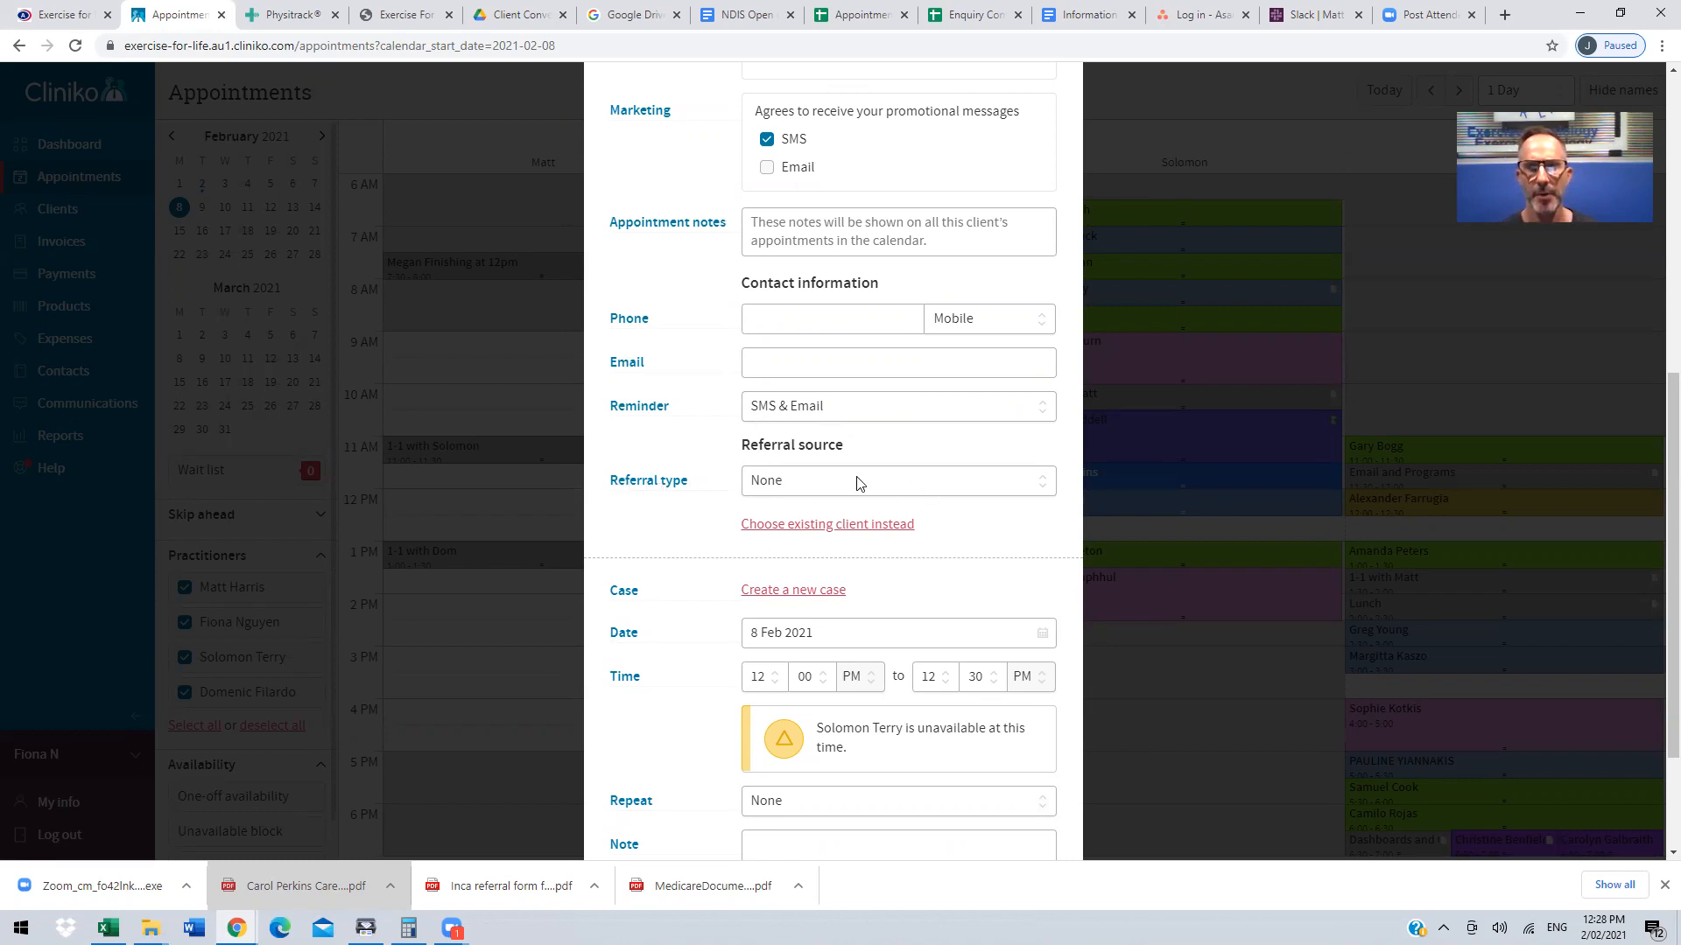
# Step: Set the new client's referral type to Contact, and try a referrer search for "dr" before clearing it
pyautogui.click(1044, 484)
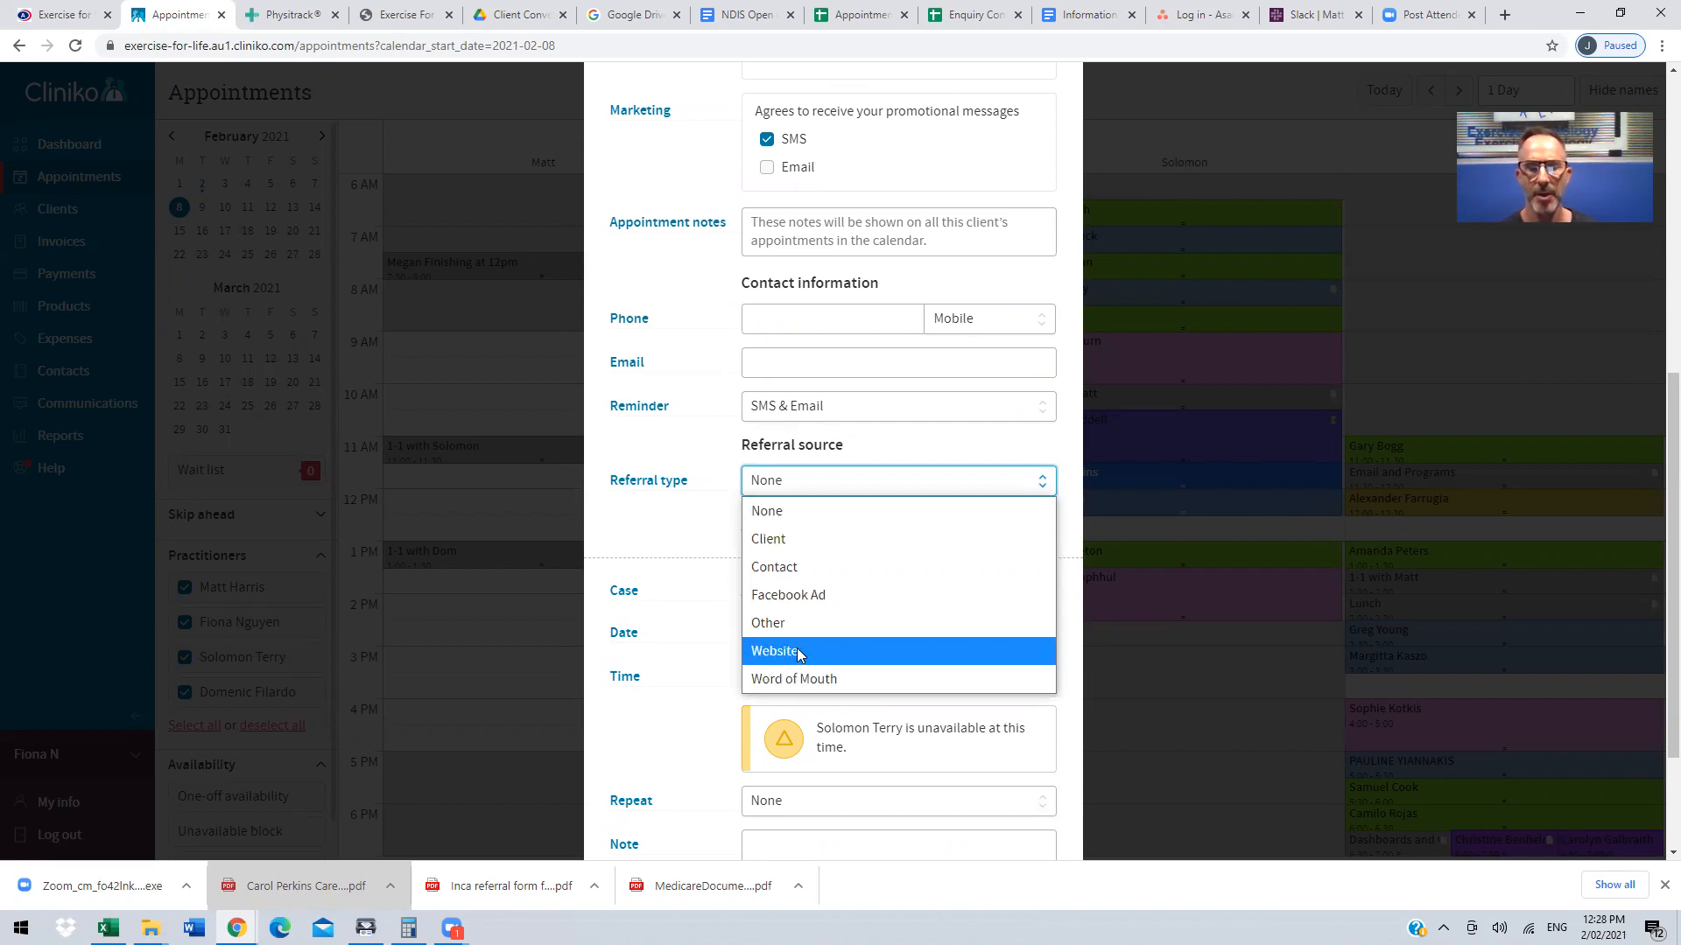
pyautogui.click(812, 566)
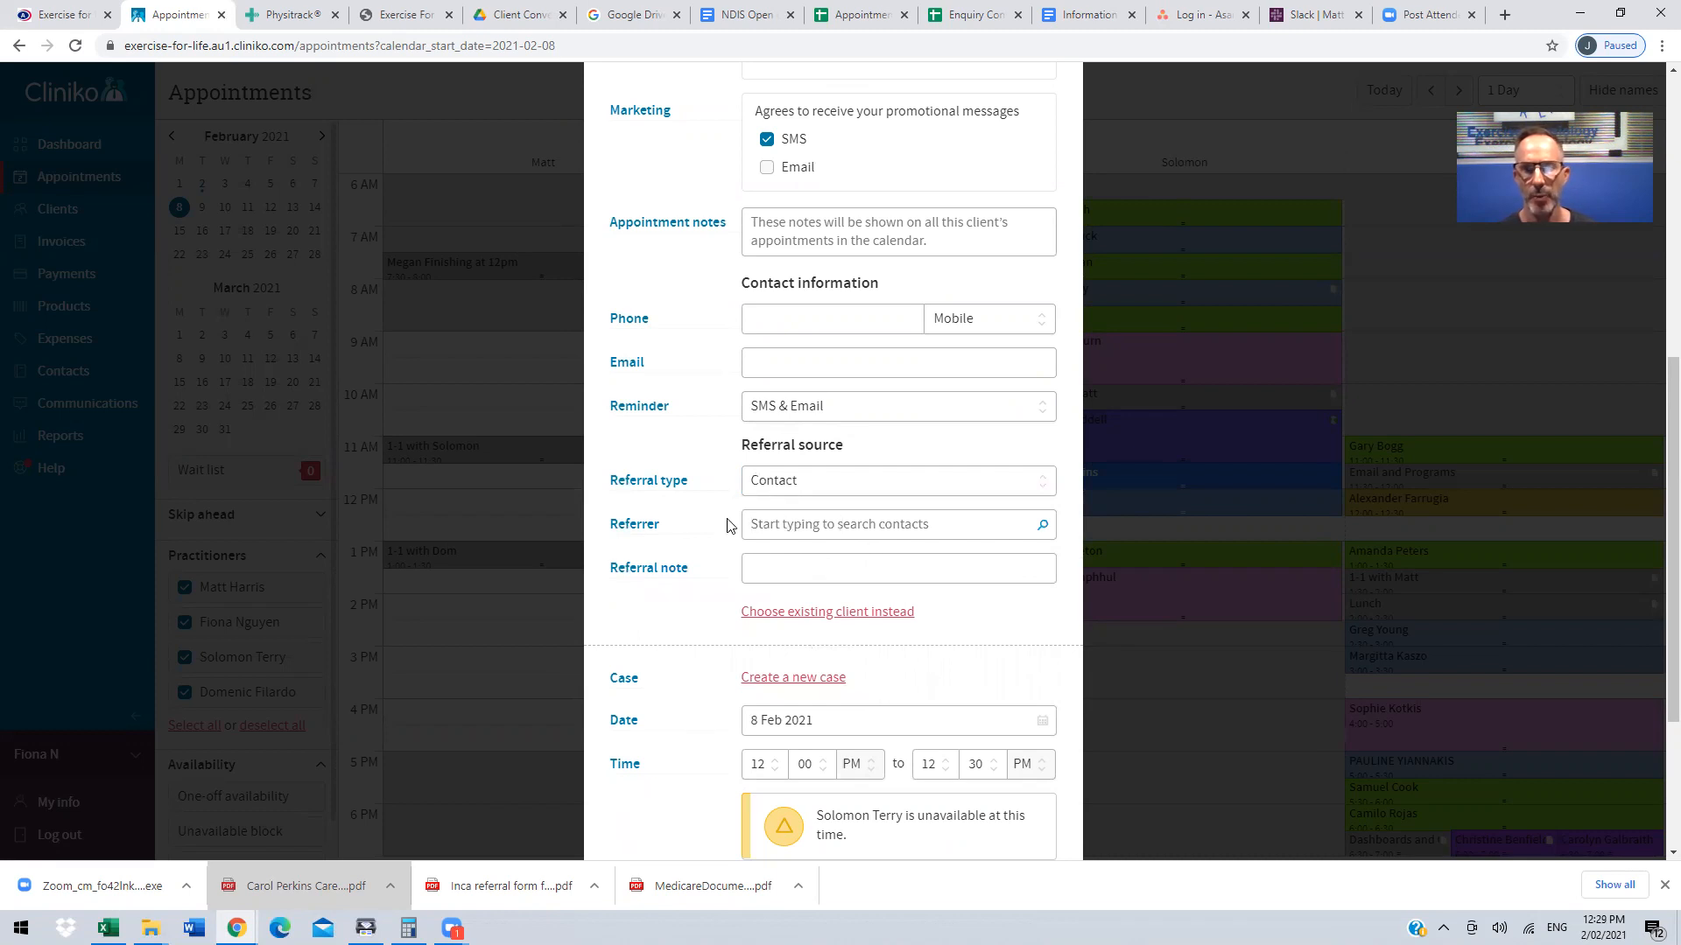
pyautogui.click(846, 532)
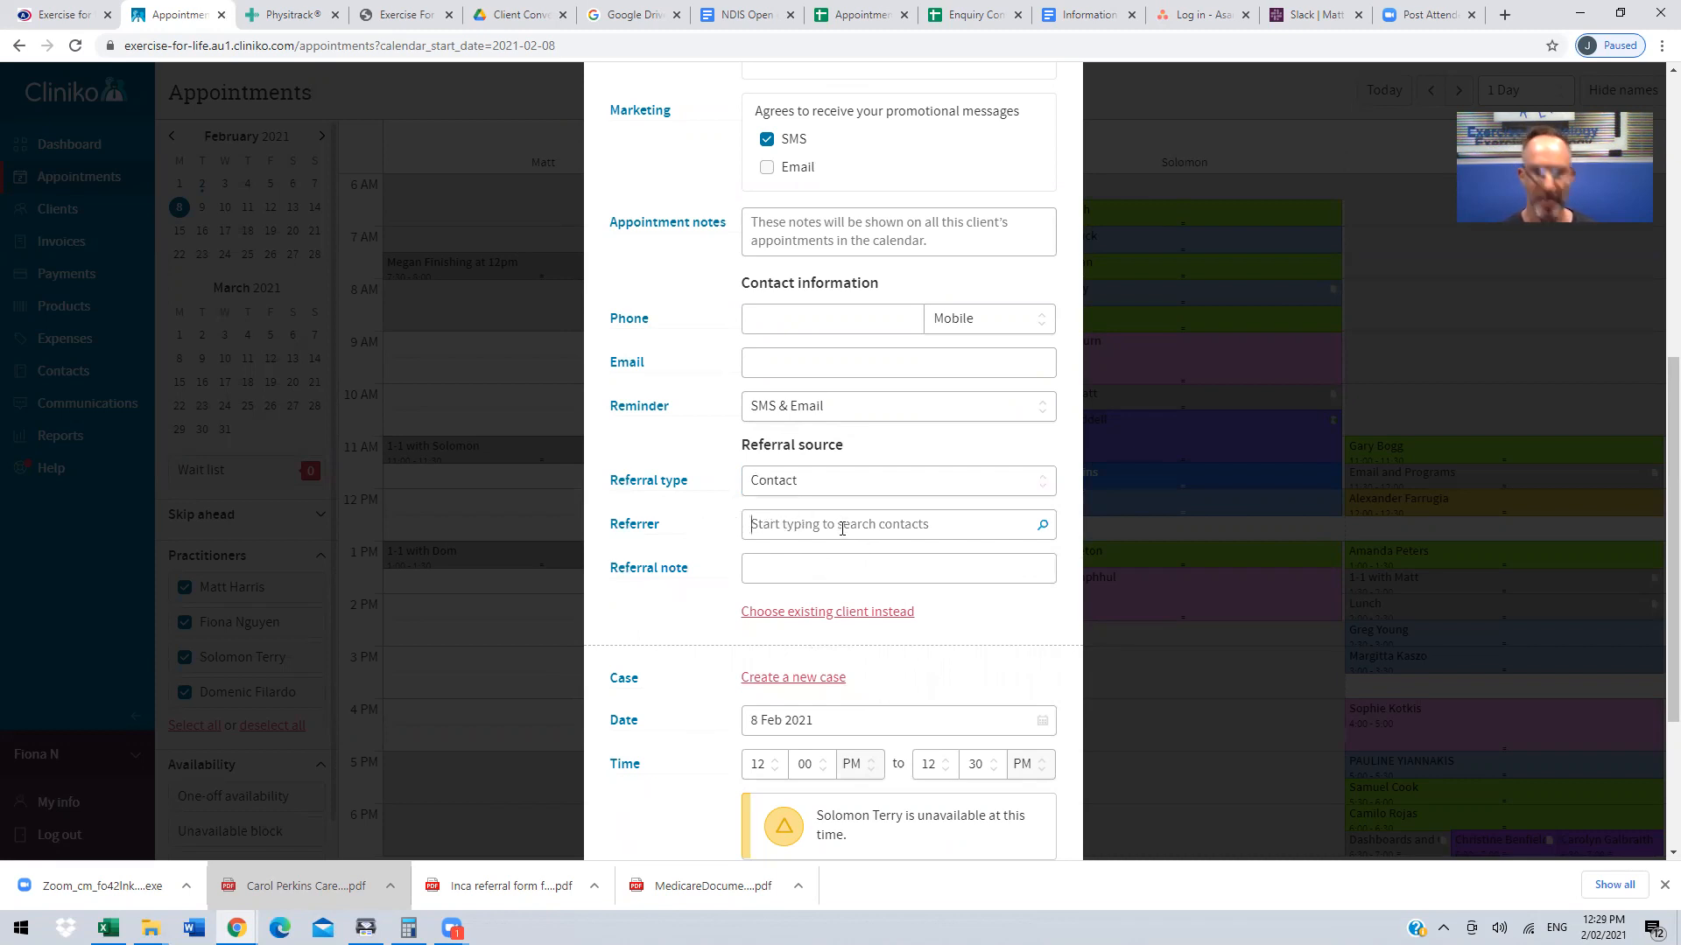
pyautogui.write('dr')
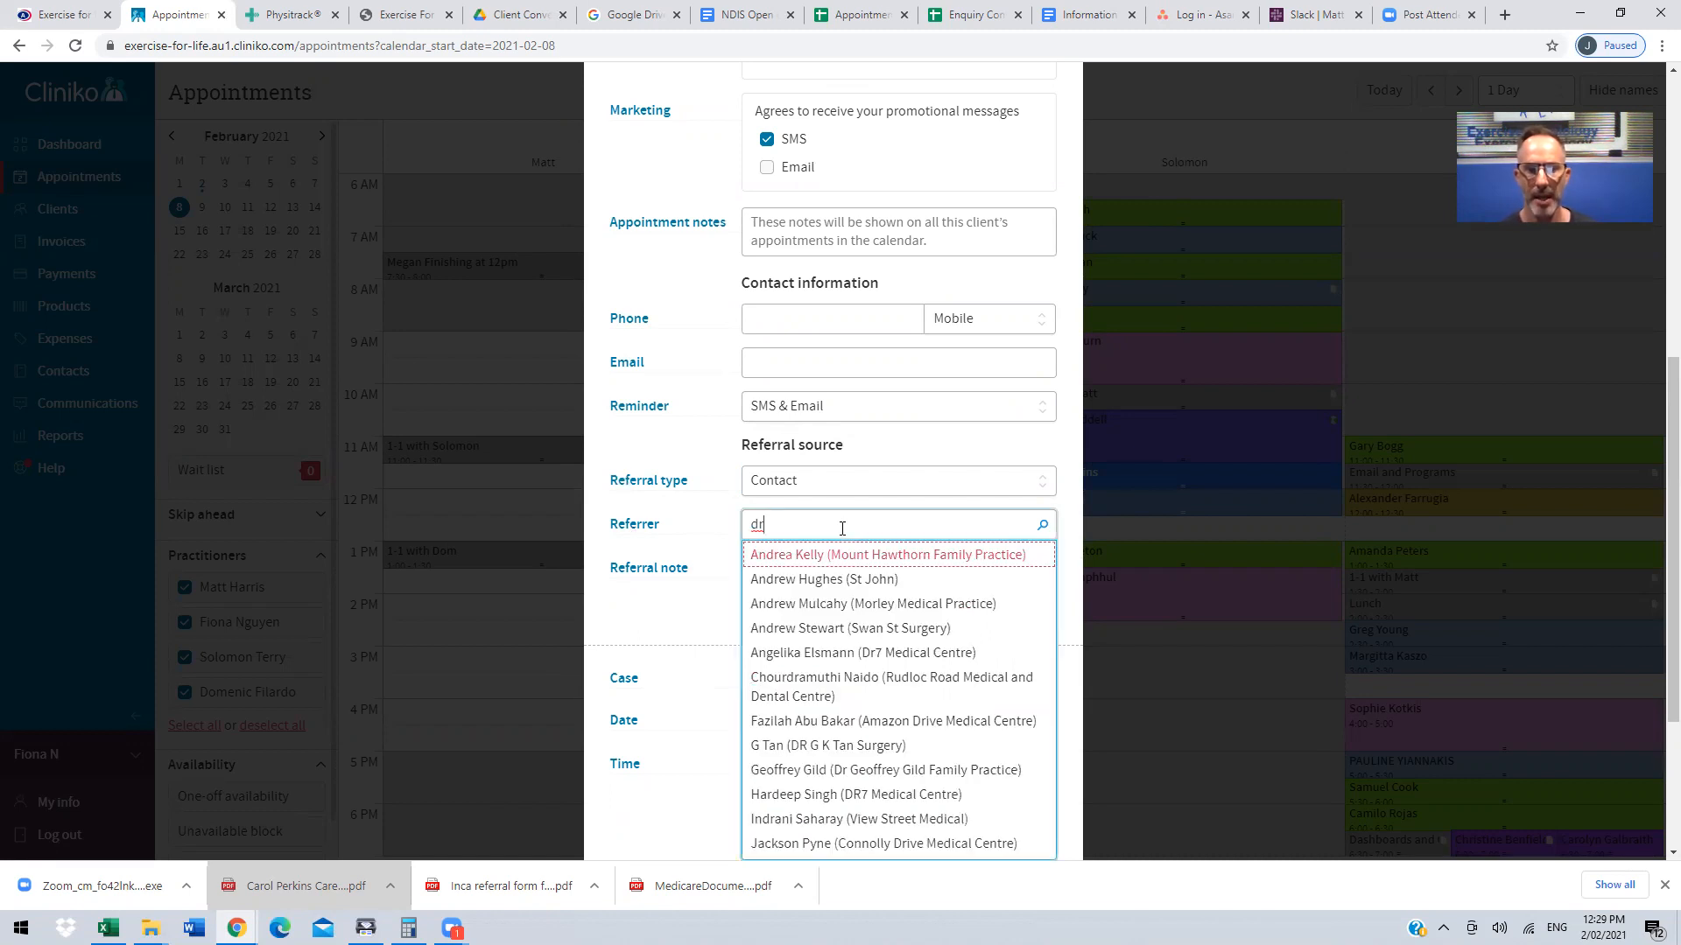
pyautogui.click(665, 611)
pyautogui.moveTo(767, 523); pyautogui.dragTo(732, 526)
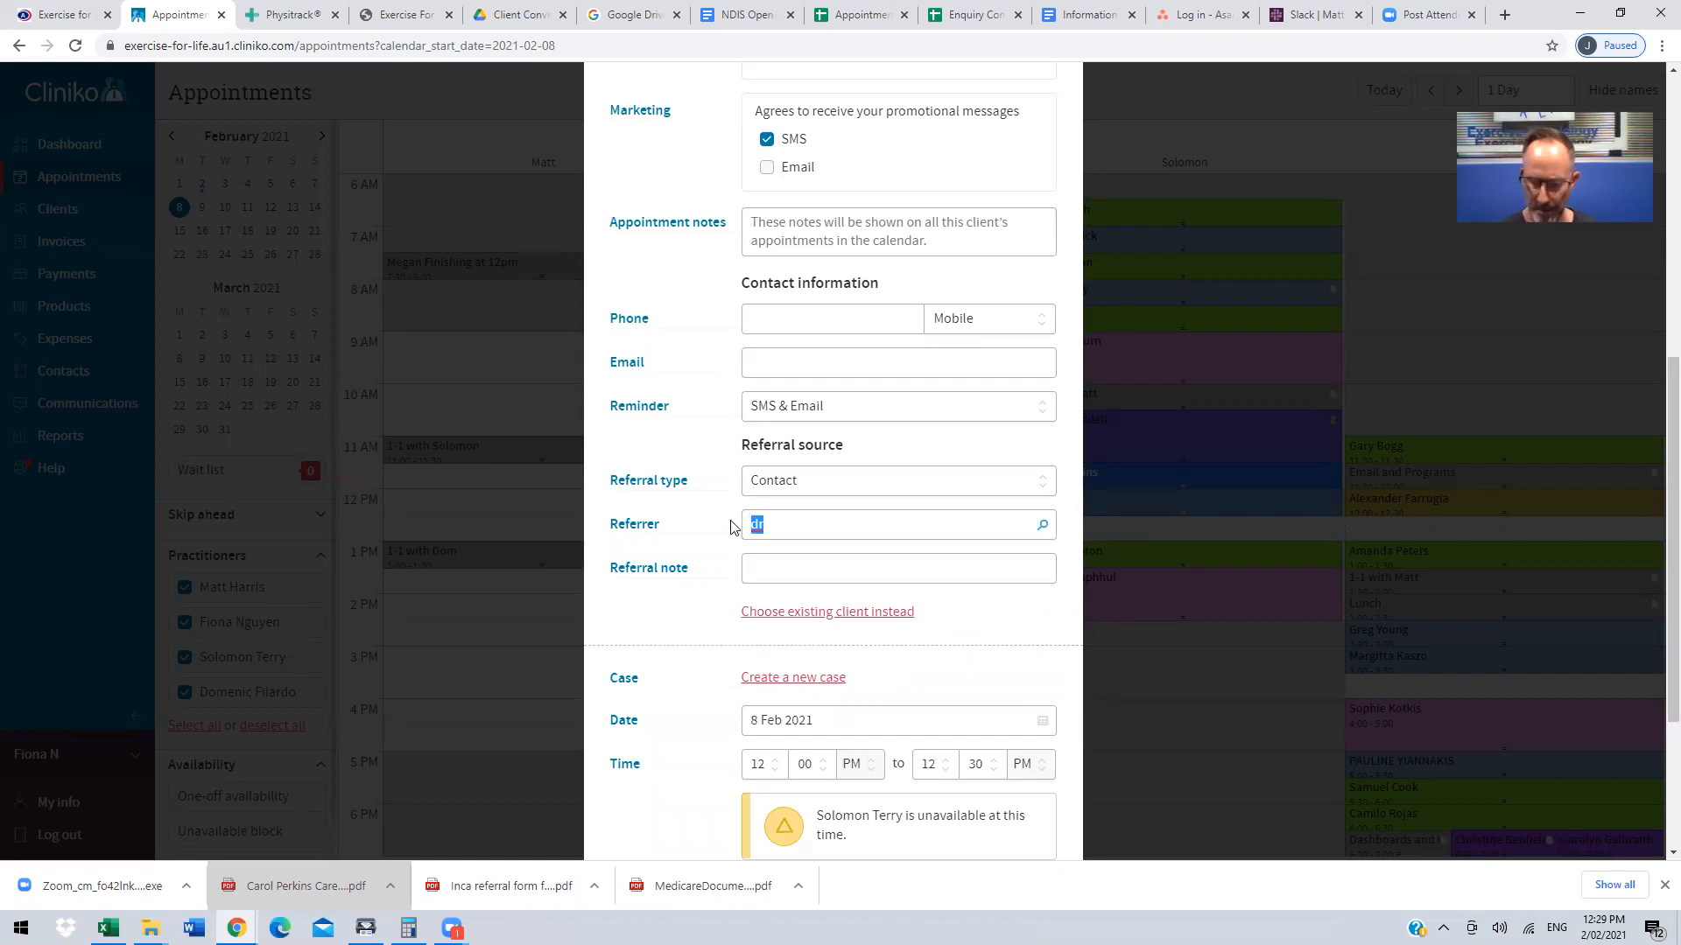
pyautogui.press('BackSpace')
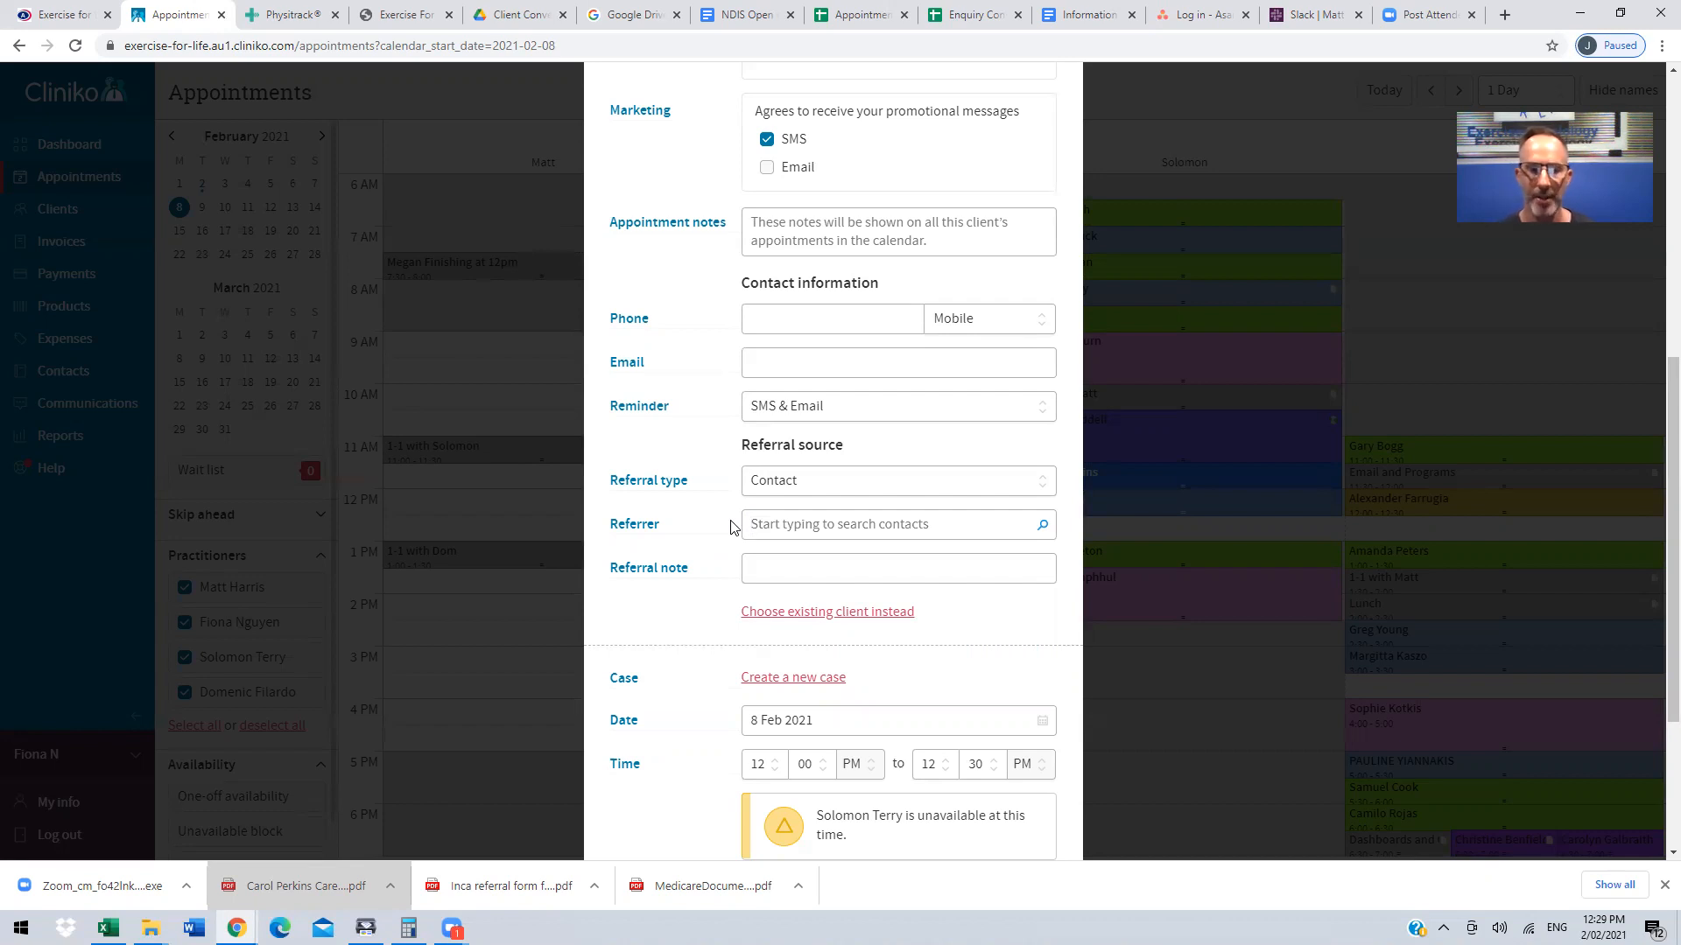
# Step: Review the referral note, case, date, repeat and note fields, and discard the new appointment
pyautogui.click(771, 571)
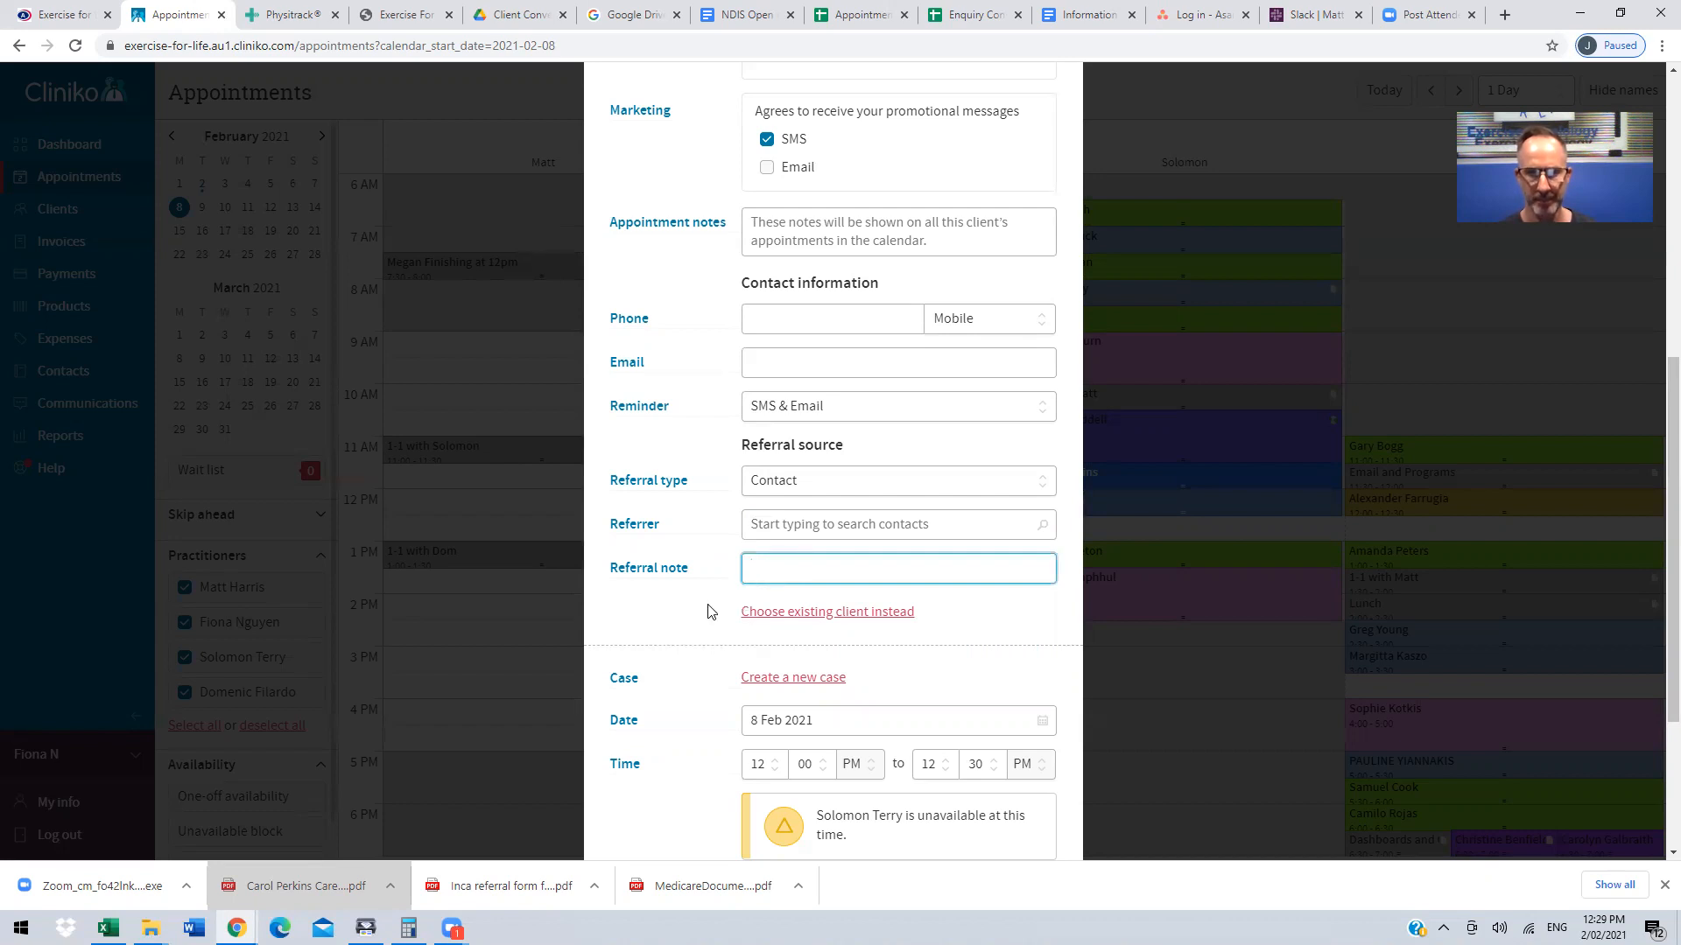
pyautogui.scroll(-2, 701, 602)
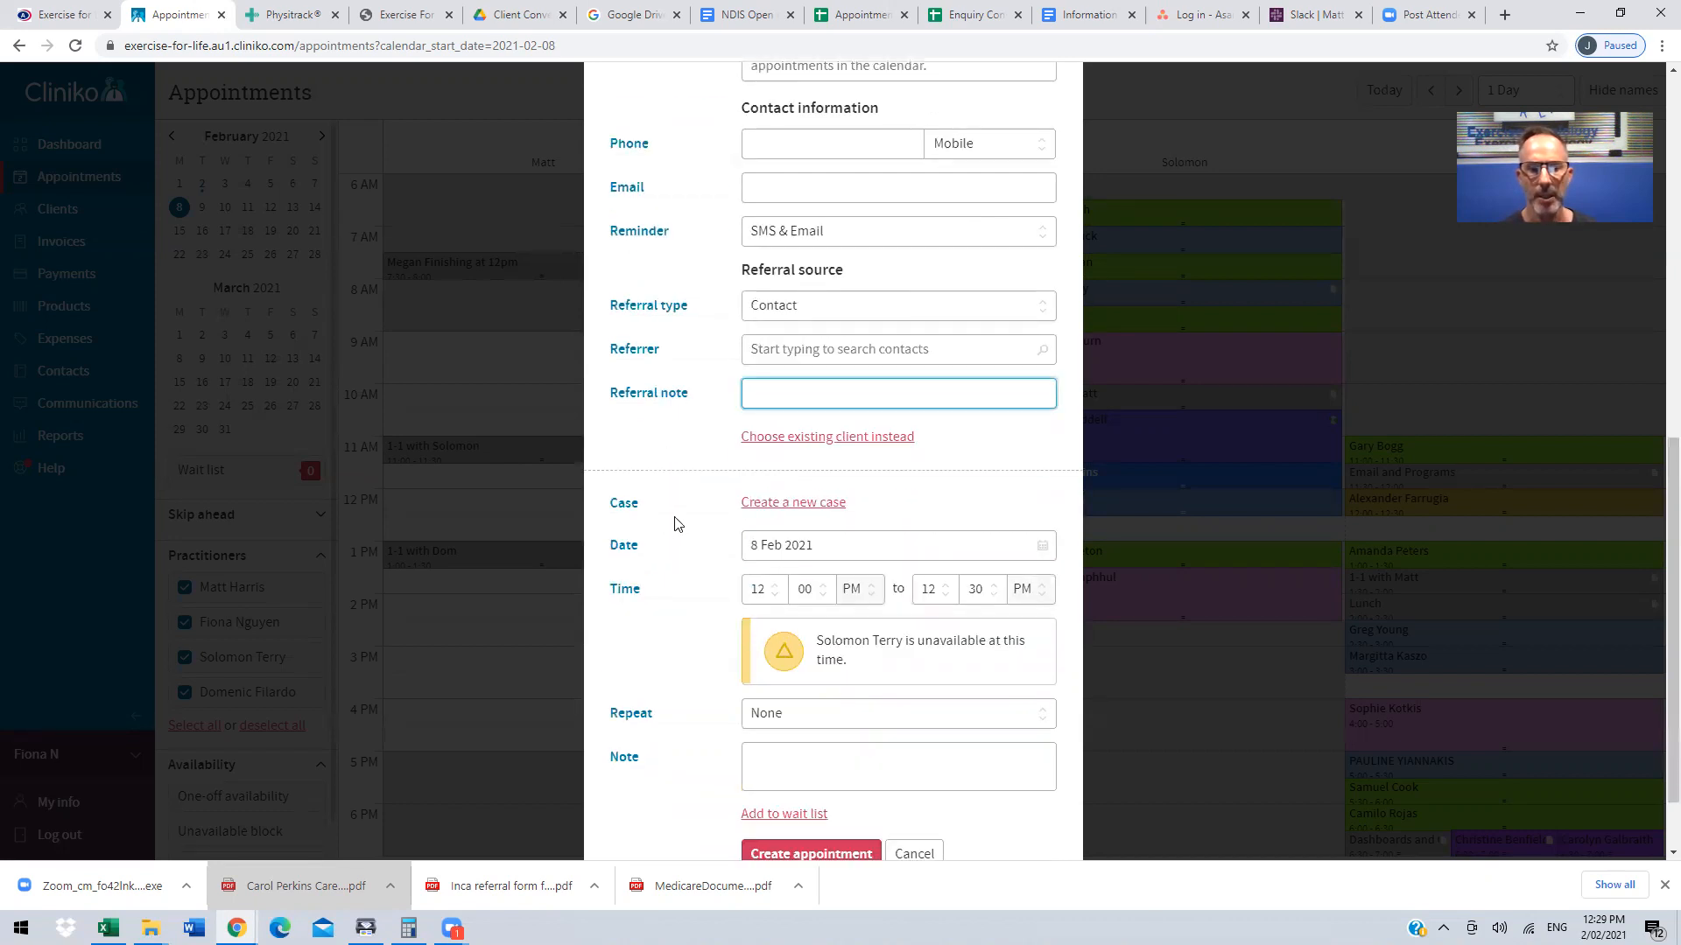
pyautogui.scroll(-1, 675, 525)
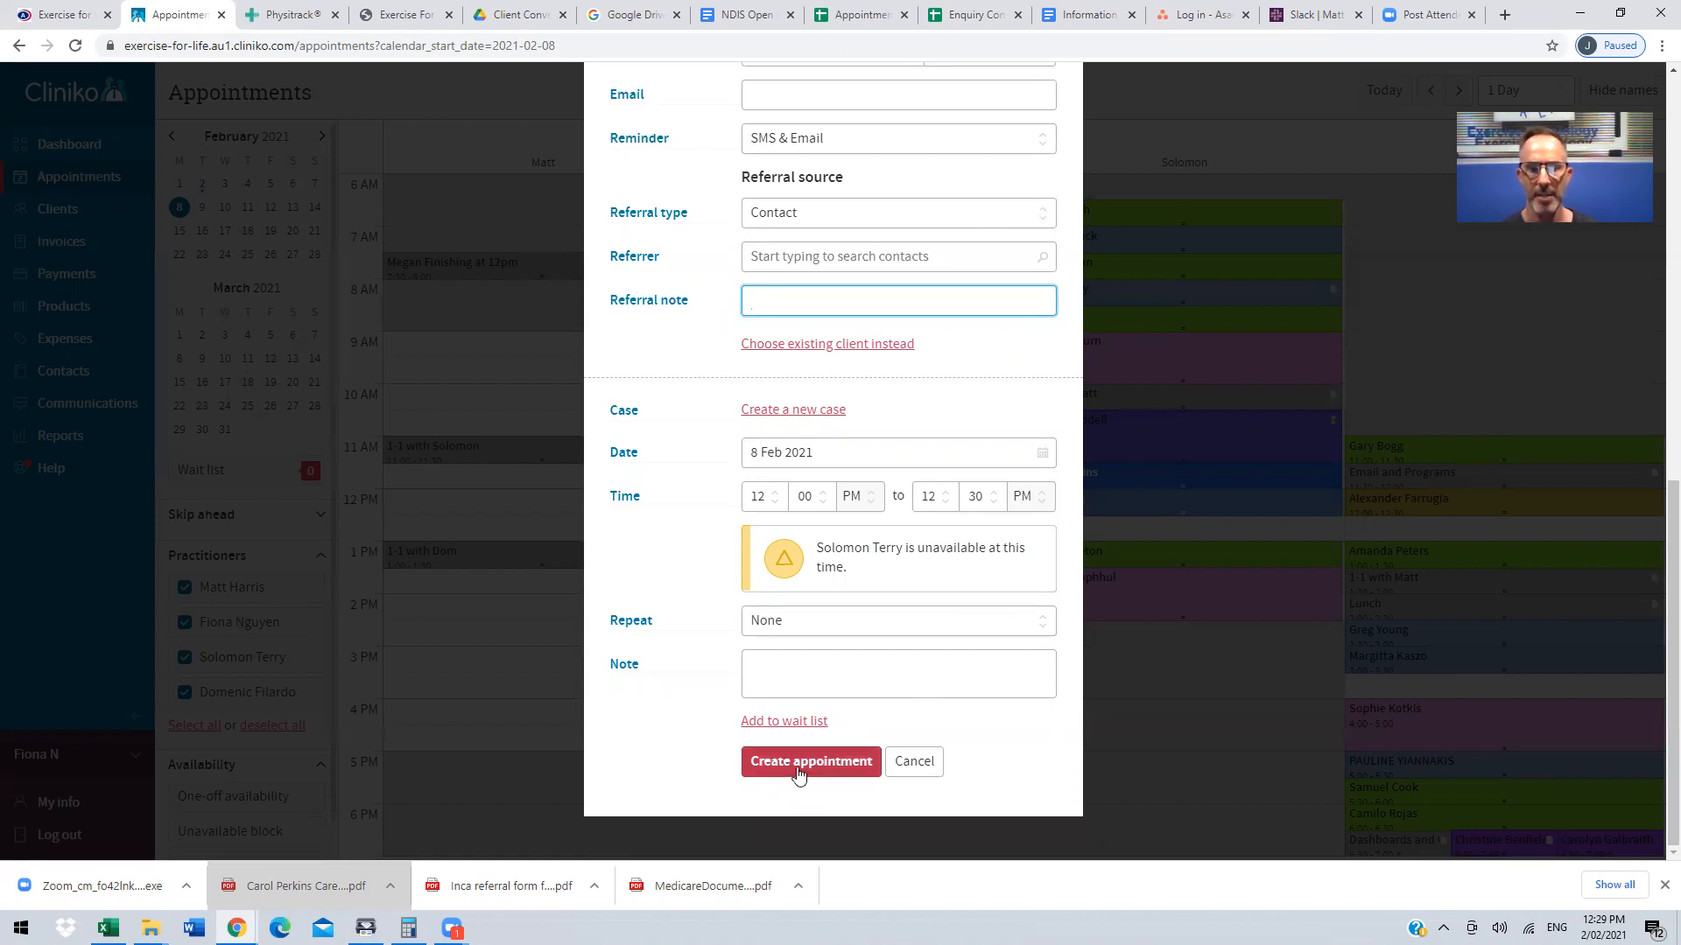
pyautogui.click(932, 759)
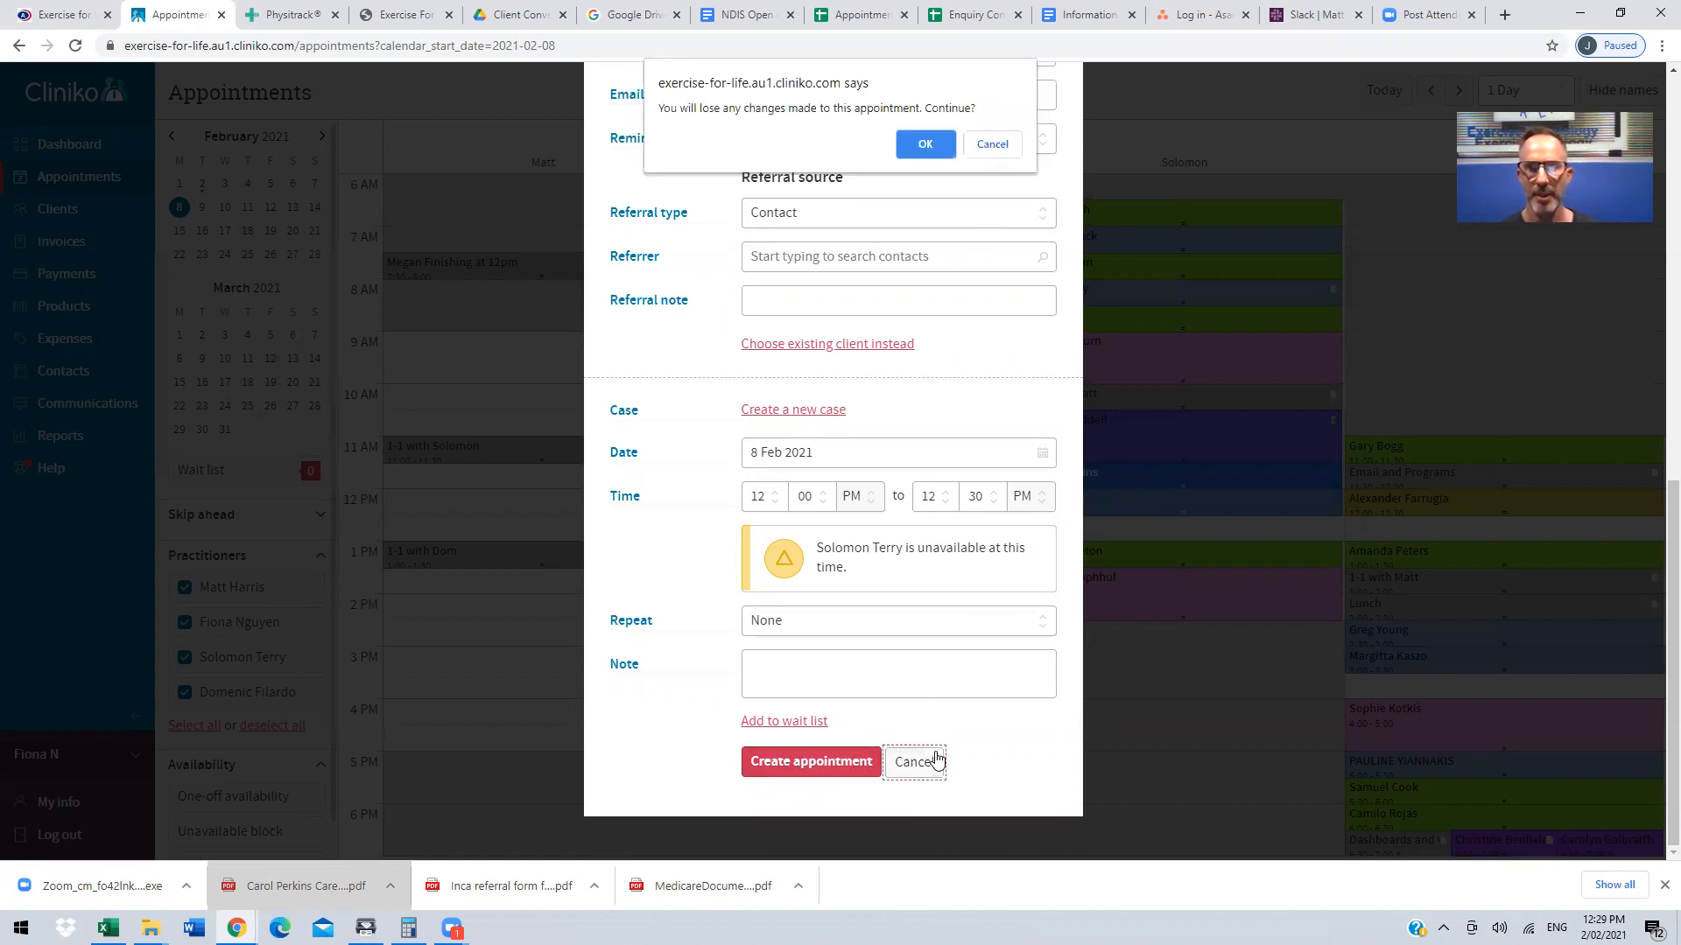
pyautogui.click(1012, 145)
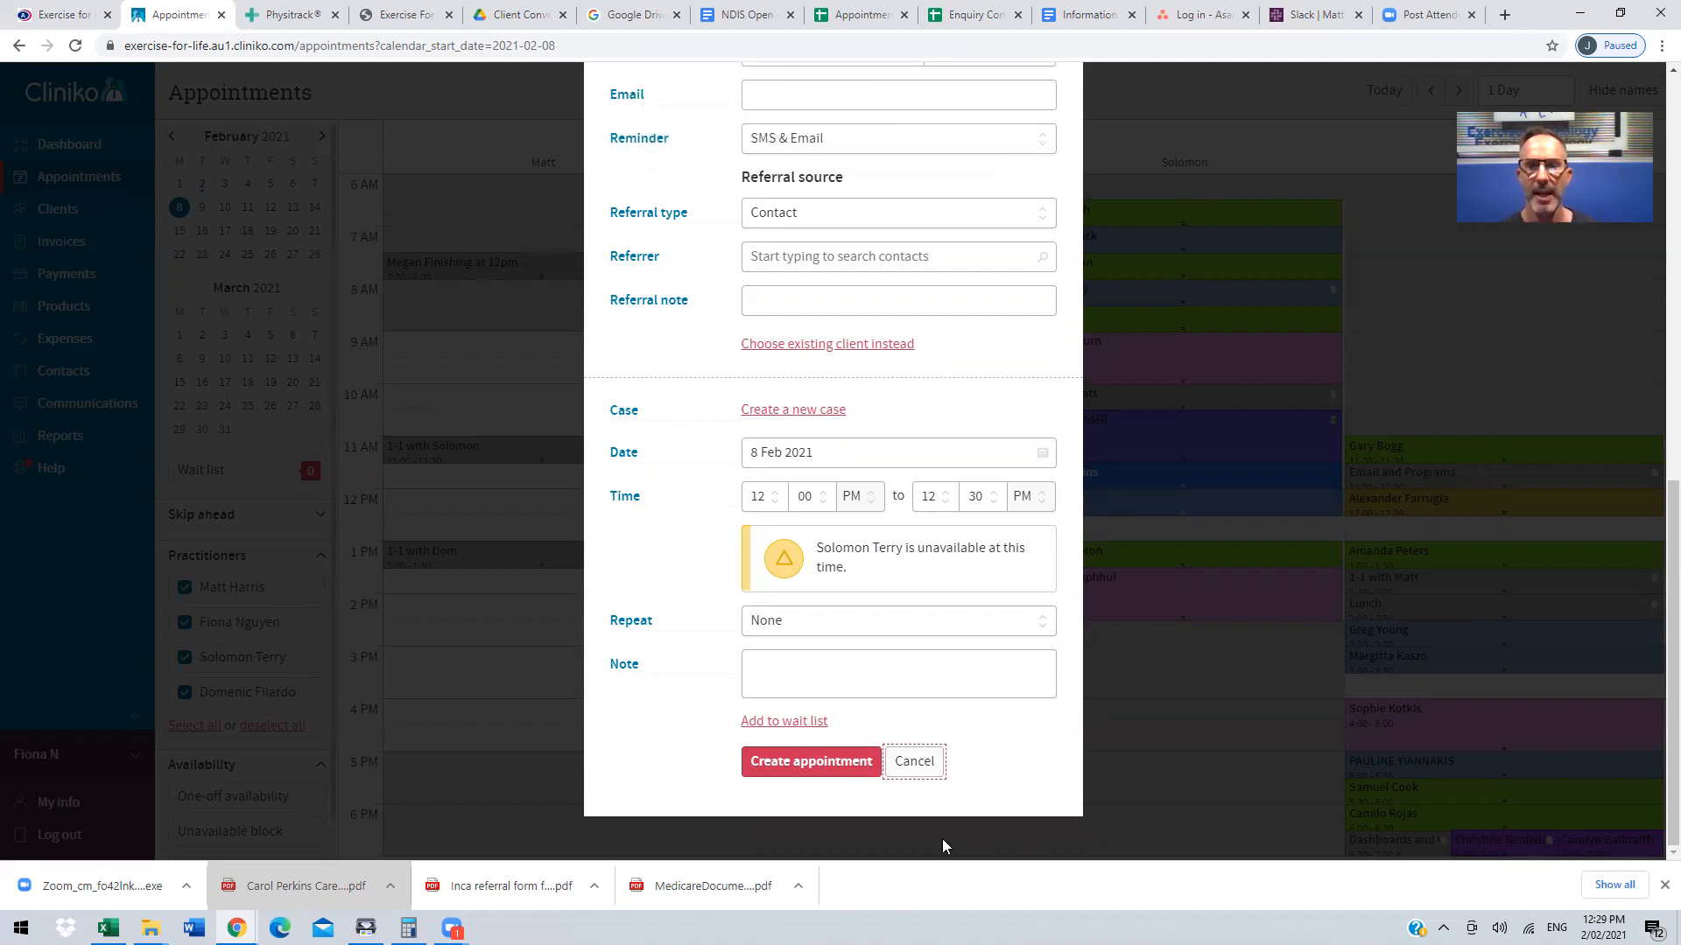
pyautogui.click(910, 763)
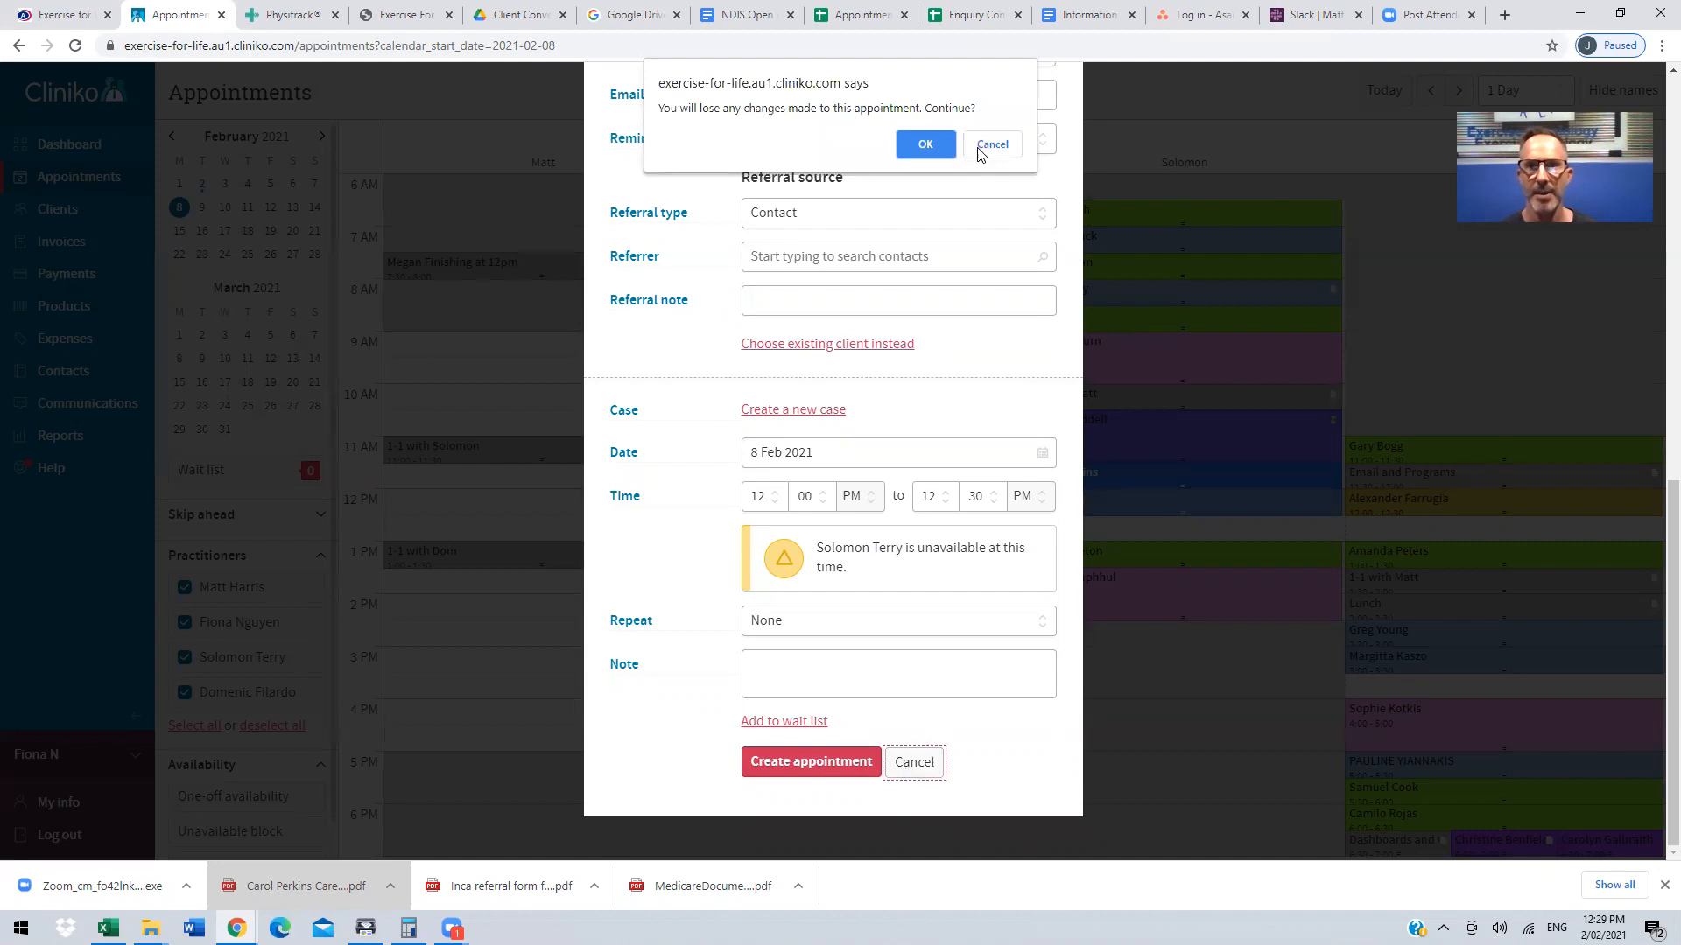
pyautogui.click(927, 145)
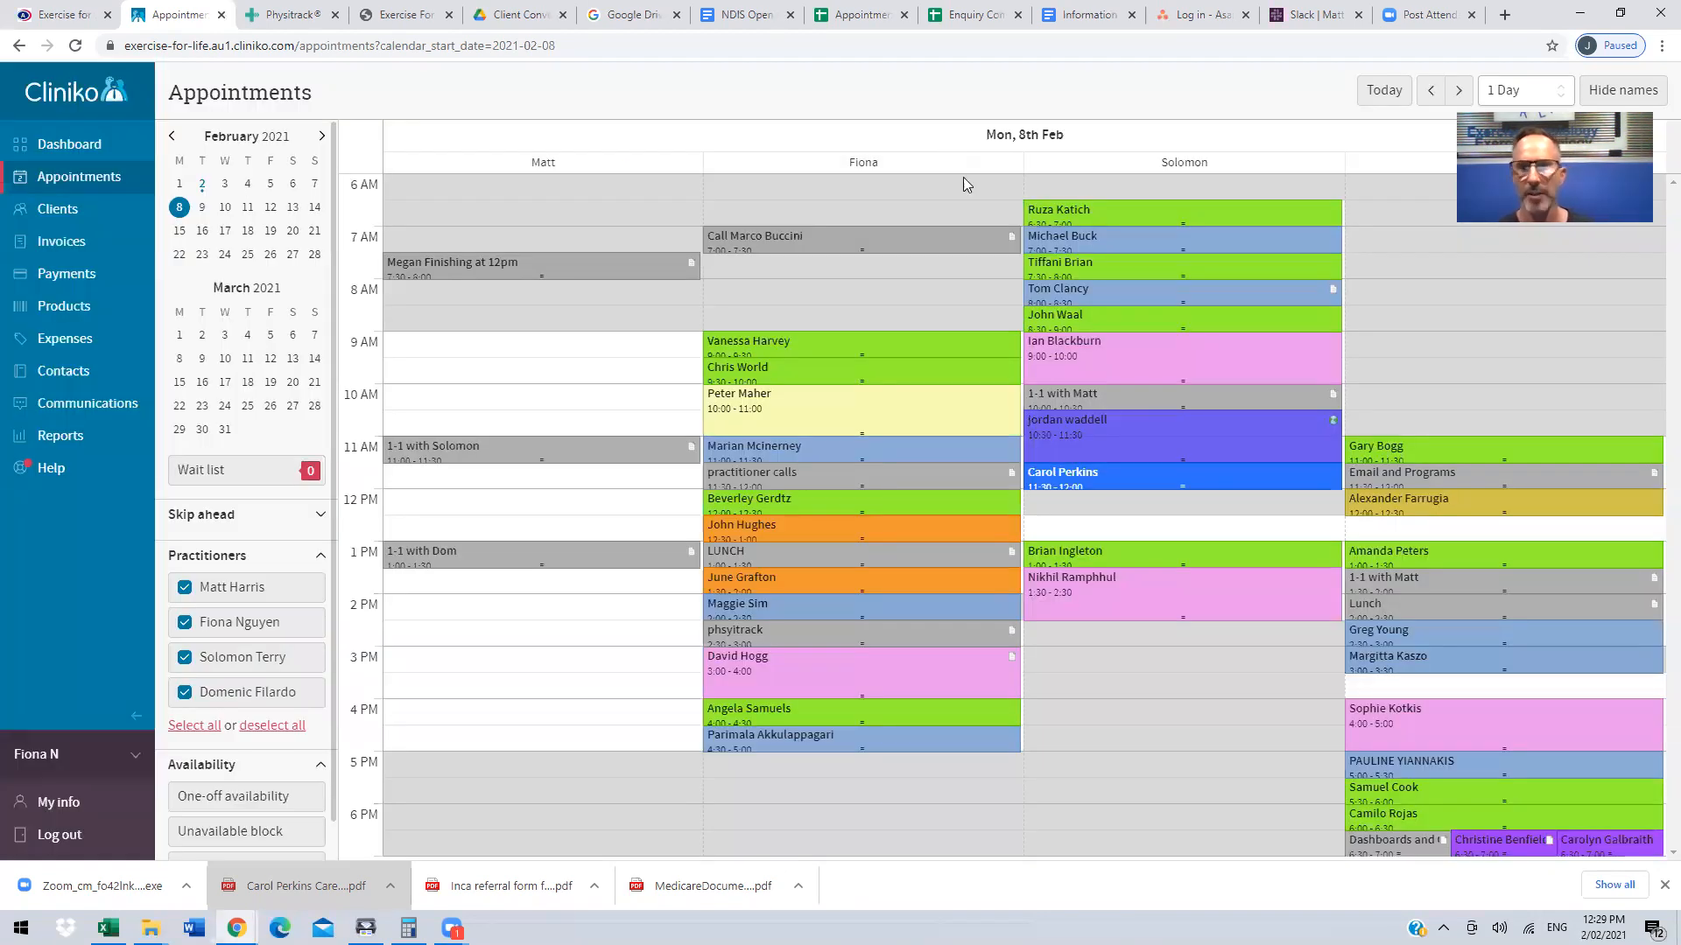